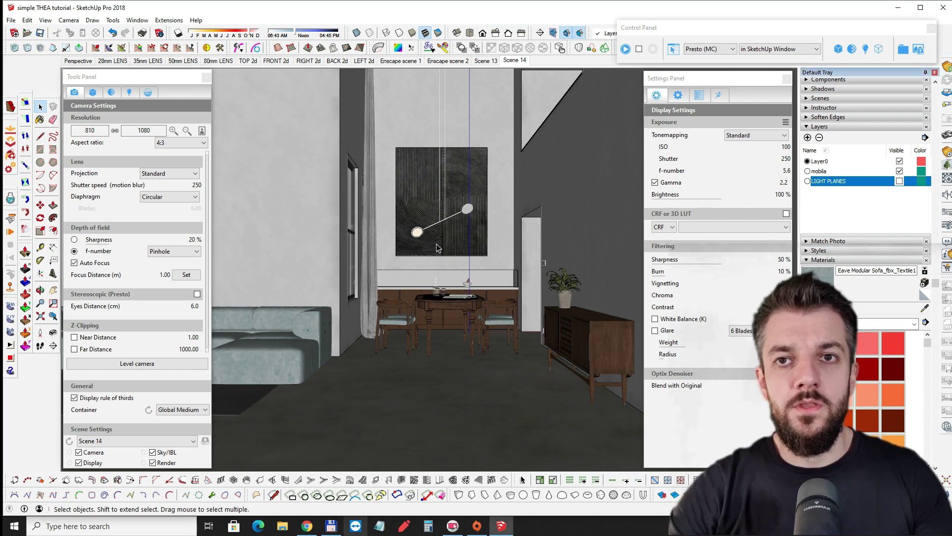
Step: Examine the dining area, wall art and sofa of the interior model from closer and shifted viewpoints
{"action": "mouse_move", "coordinate": [466, 254]}
{"action": "middle_mouse_down"}
{"action": "mouse_move", "coordinate": [483, 254]}
{"action": "mouse_move", "coordinate": [469, 261]}
{"action": "mouse_move", "coordinate": [478, 259]}
{"action": "middle_mouse_up"}
{"action": "scroll", "coordinate": [581, 300], "scroll_direction": "up", "scroll_amount": 3}
{"action": "middle_click_drag", "start_coordinate": [568, 300], "coordinate": [485, 294]}
{"action": "scroll", "coordinate": [513, 275], "scroll_direction": "up", "scroll_amount": 5}
{"action": "scroll", "coordinate": [513, 295], "scroll_direction": "down", "scroll_amount": 5}
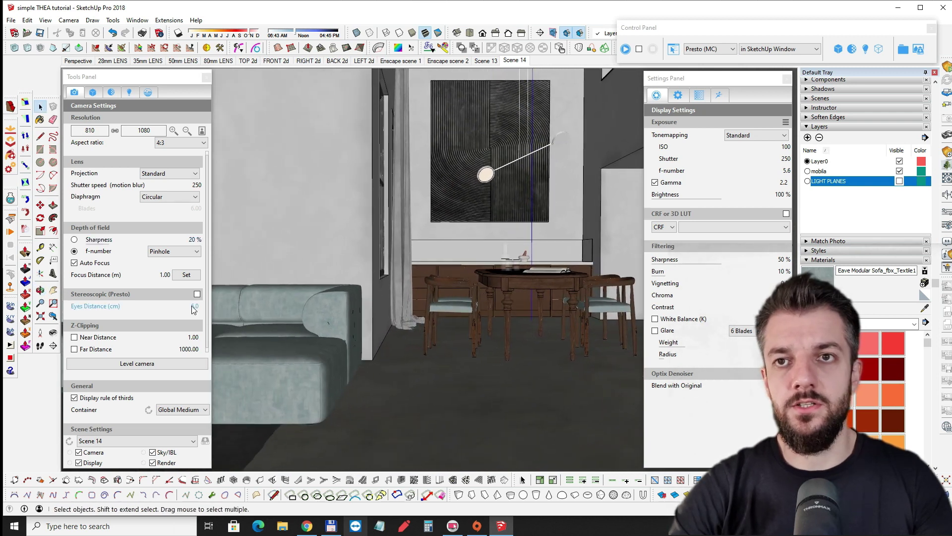
{"action": "middle_click_drag", "start_coordinate": [297, 231], "coordinate": [460, 271]}
{"action": "scroll", "coordinate": [477, 280], "scroll_direction": "down", "scroll_amount": 3}
{"action": "scroll", "coordinate": [492, 271], "scroll_direction": "up", "scroll_amount": 2}
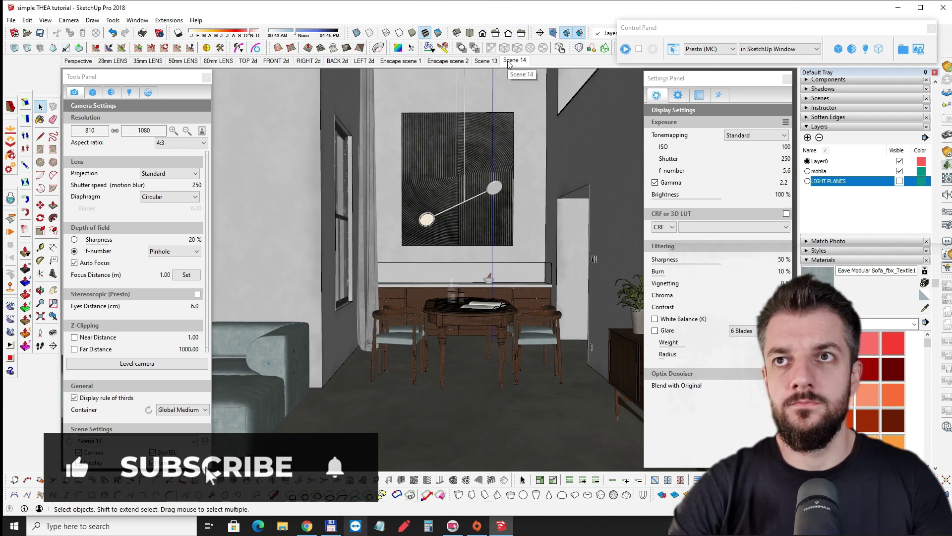
Step: Start the interactive Presto (MC) render of Scene 14 in the SketchUp window and shift the view slightly sideways
{"action": "left_click", "coordinate": [626, 48]}
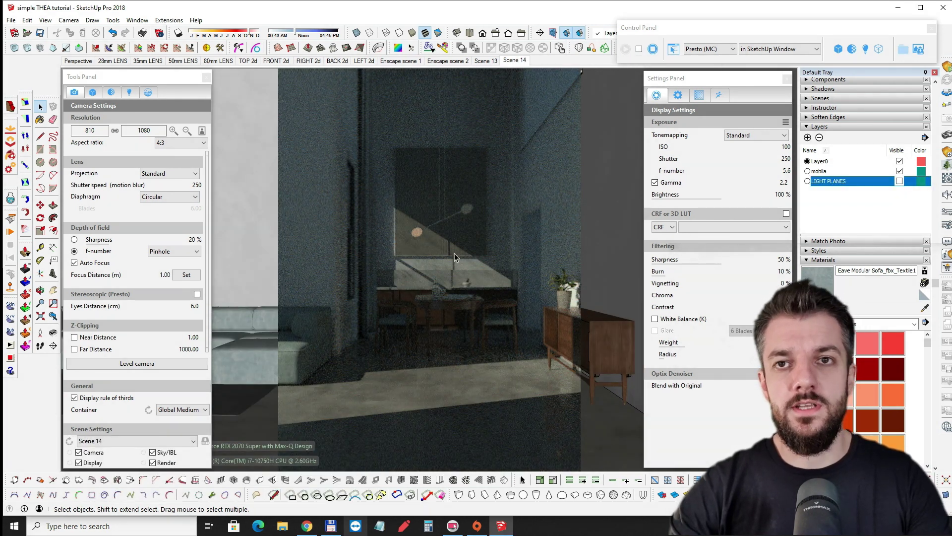
{"action": "mouse_move", "coordinate": [447, 259]}
{"action": "middle_mouse_down"}
{"action": "mouse_move", "coordinate": [425, 258]}
{"action": "mouse_move", "coordinate": [470, 267]}
{"action": "mouse_move", "coordinate": [434, 266]}
{"action": "middle_mouse_up"}
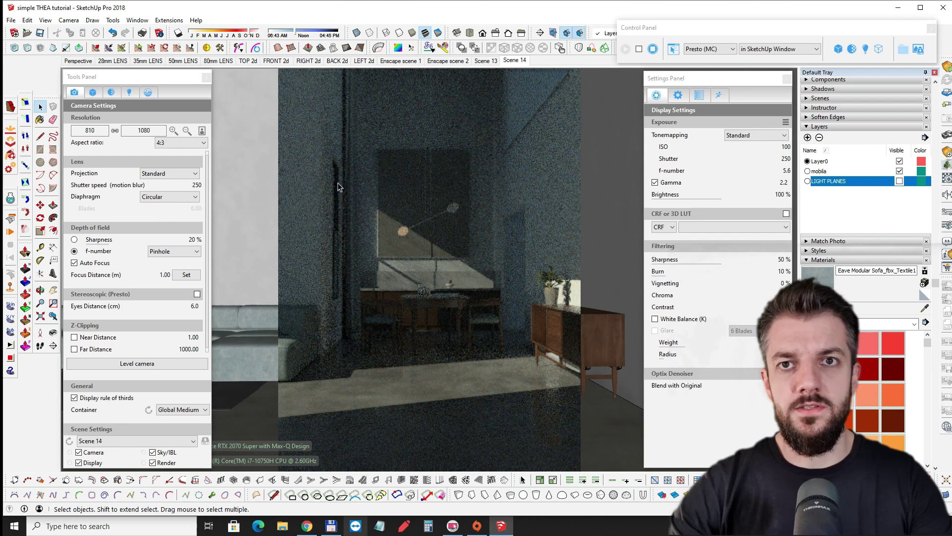
{"action": "middle_click", "coordinate": [388, 245]}
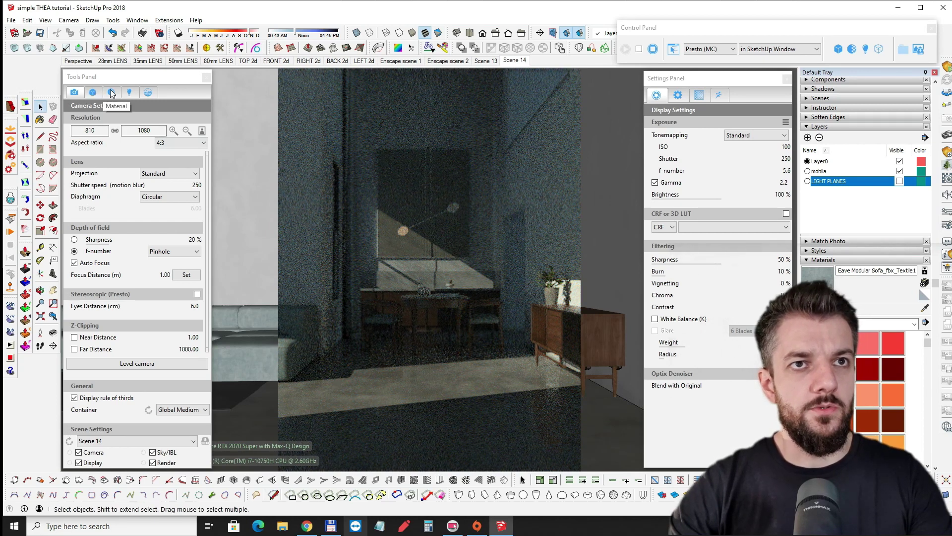
Step: Enable the manual sun in the environment settings and set its emittance to Color
{"action": "left_click", "coordinate": [148, 93]}
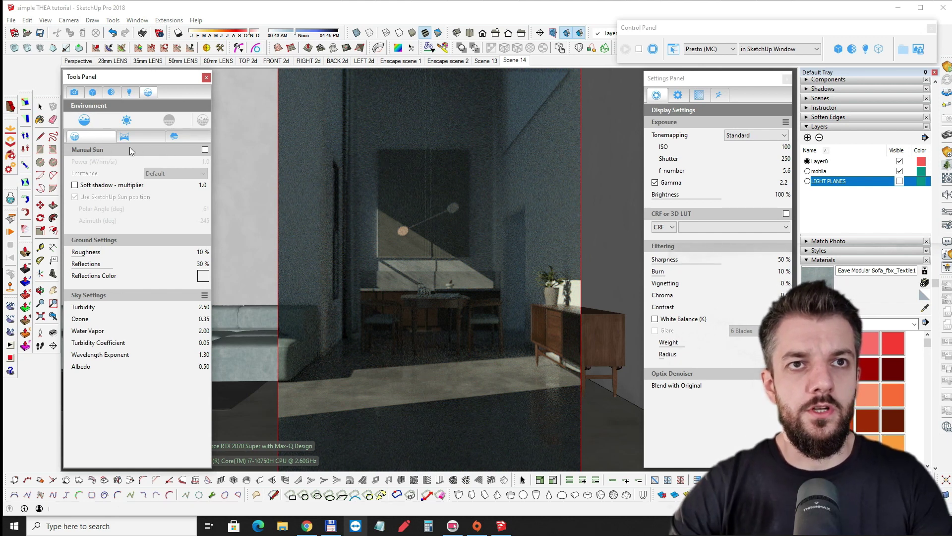
{"action": "left_click", "coordinate": [206, 150]}
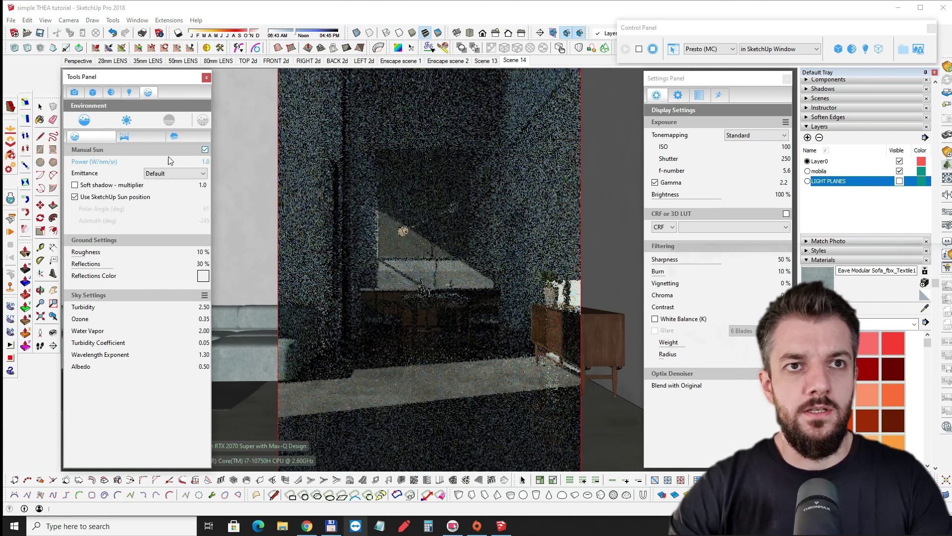
{"action": "left_click", "coordinate": [162, 175]}
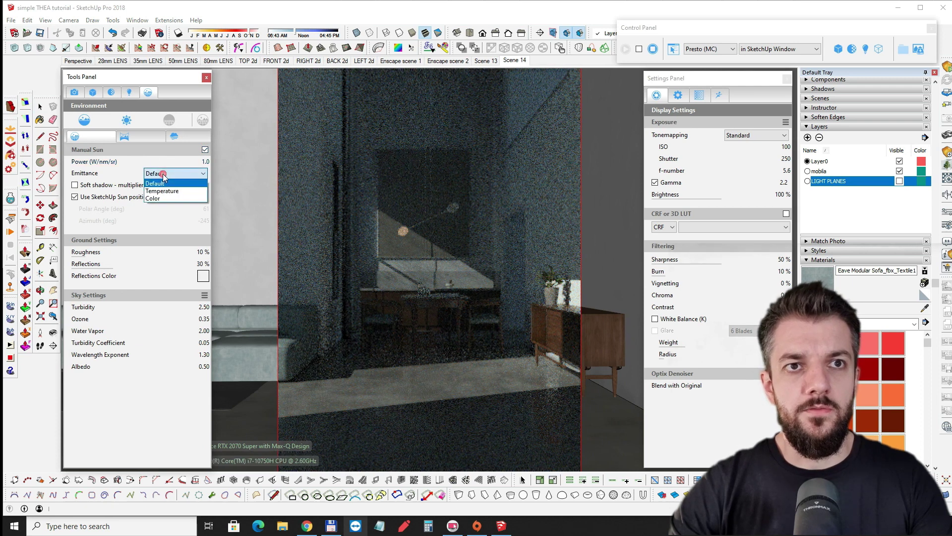
{"action": "left_click", "coordinate": [165, 198]}
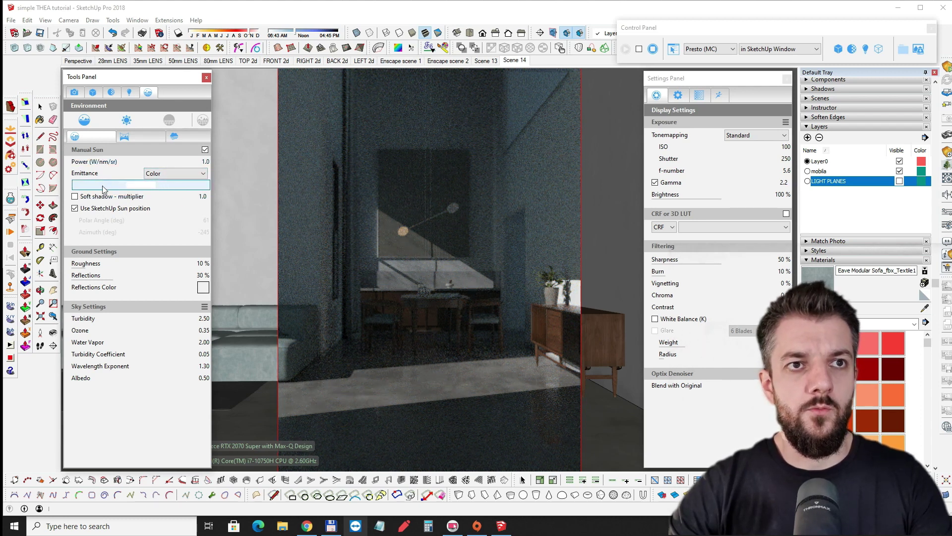
Step: Enable soft shadow for the manual sun, trying a multiplier of 5 before setting it to 10
{"action": "left_click", "coordinate": [75, 197]}
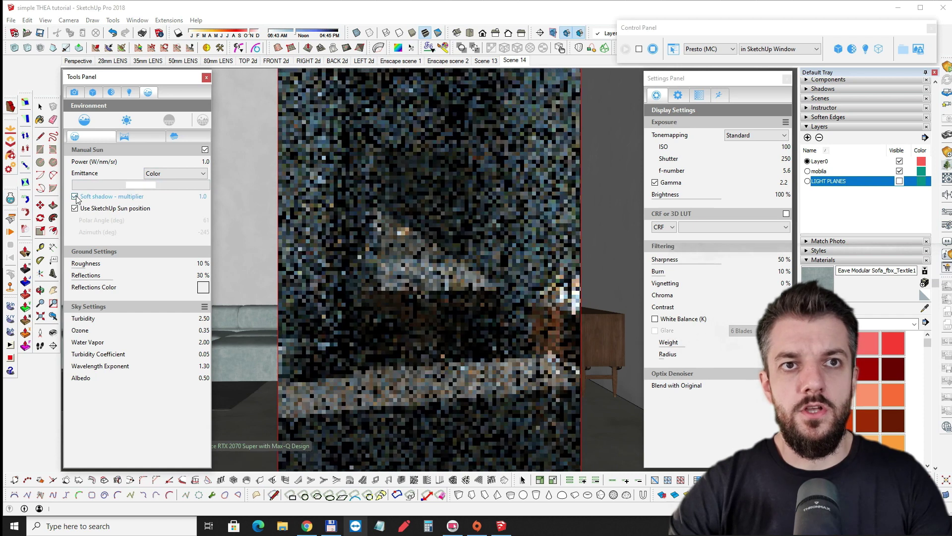
{"action": "left_click", "coordinate": [201, 196]}
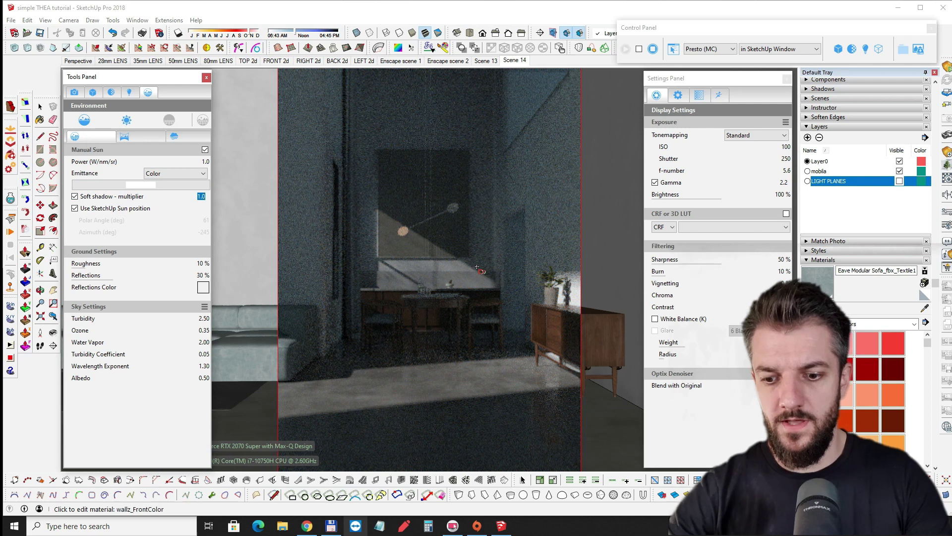
{"action": "type", "text": "5"}
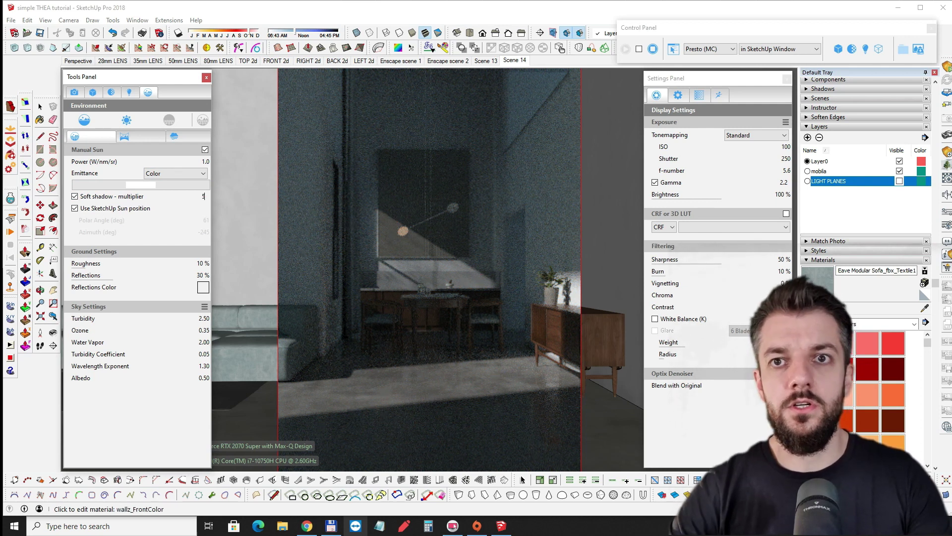
{"action": "key", "text": "Return"}
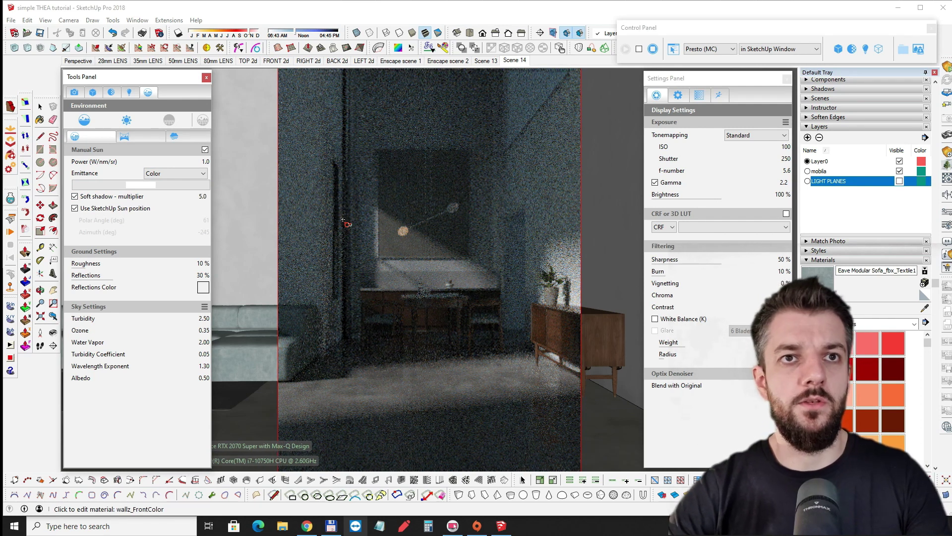
{"action": "left_click", "coordinate": [202, 198]}
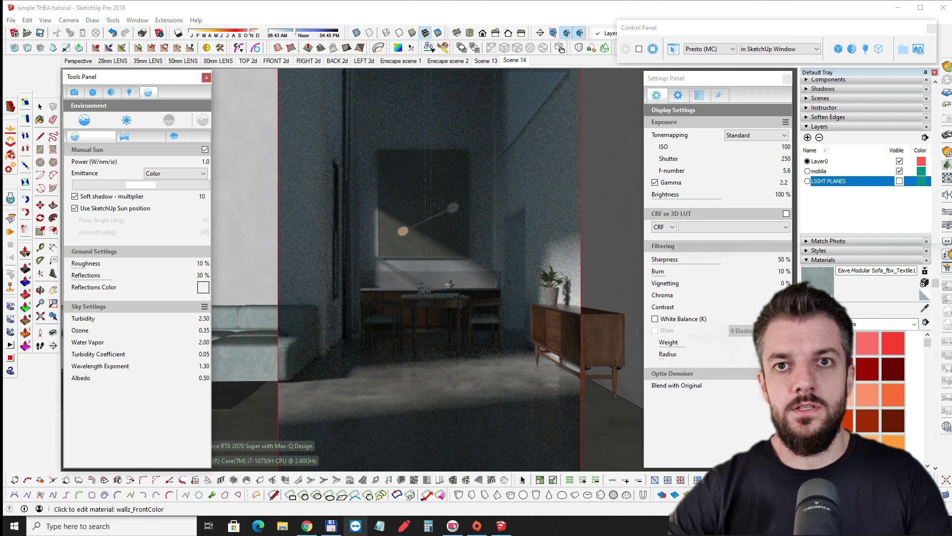
{"action": "key", "text": "Return"}
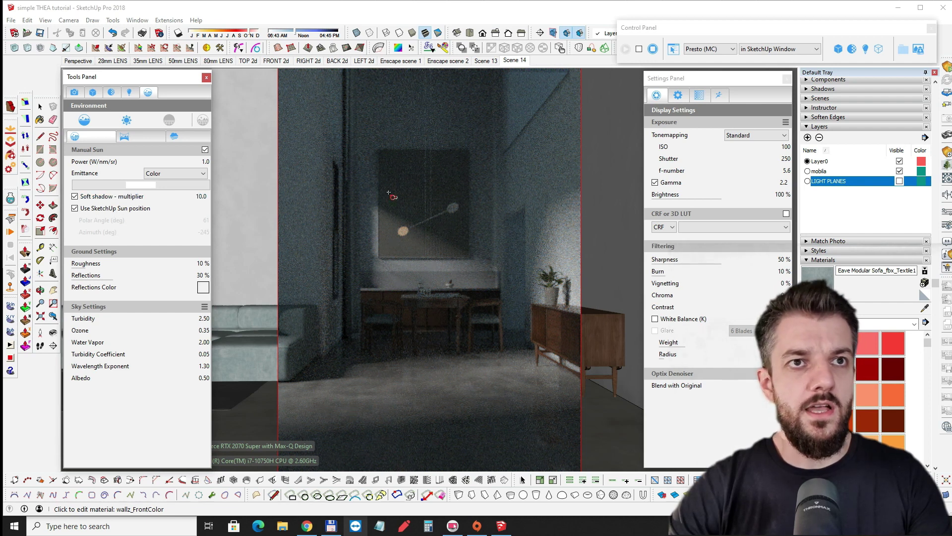
Step: Turn off the sky and enable image-based illumination with a plain white color
{"action": "left_click", "coordinate": [83, 121]}
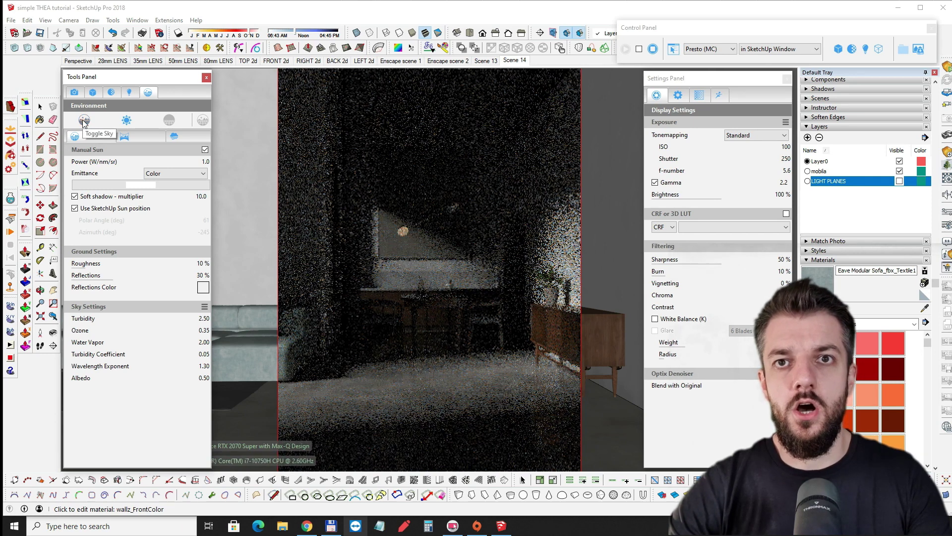
{"action": "left_click", "coordinate": [83, 121]}
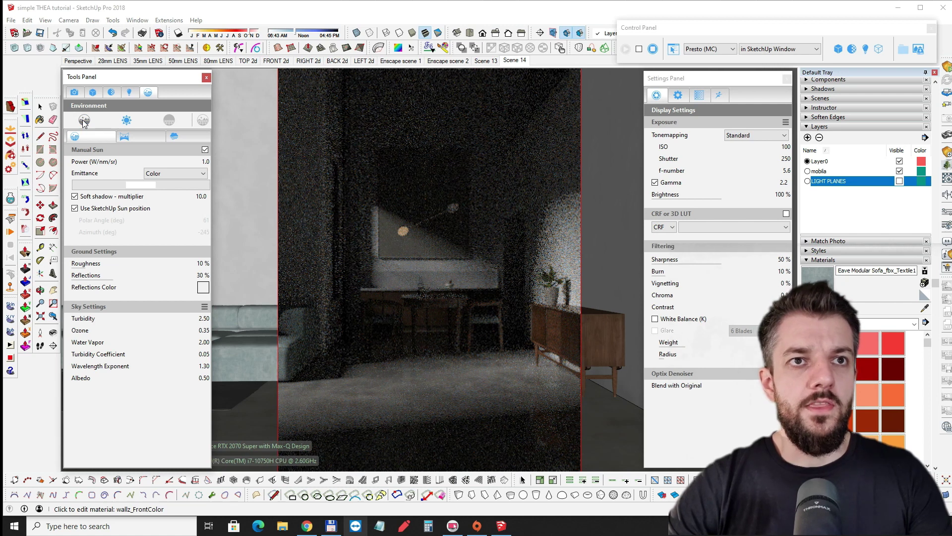
{"action": "left_click", "coordinate": [174, 136]}
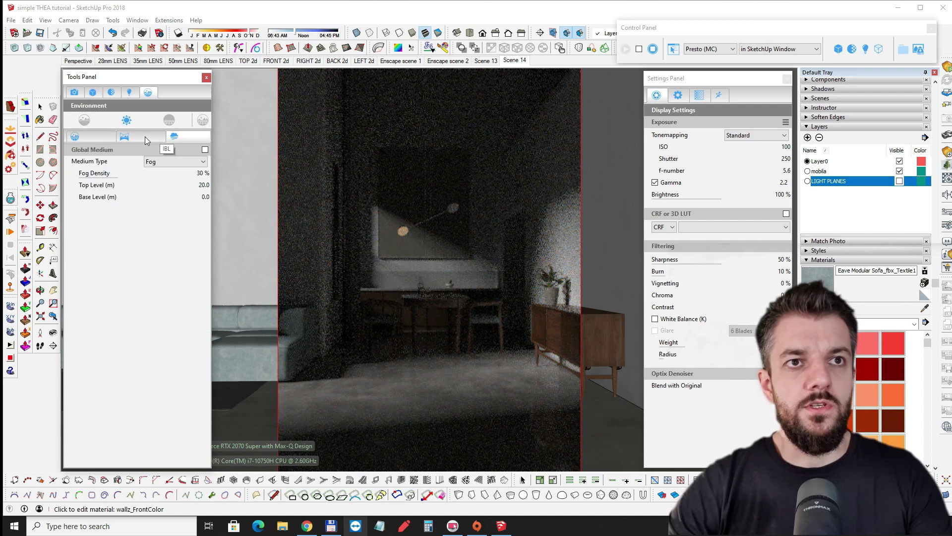
{"action": "left_click", "coordinate": [144, 136]}
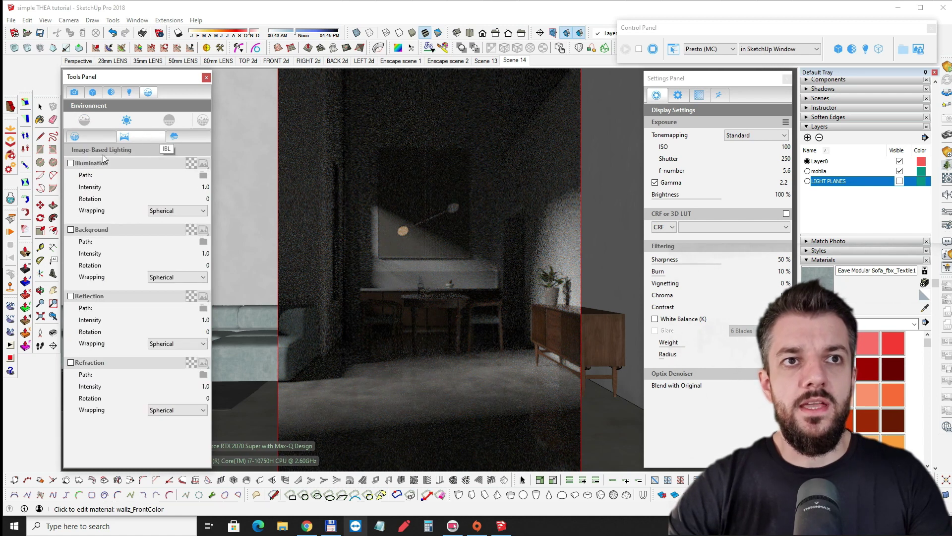
{"action": "left_click", "coordinate": [71, 164]}
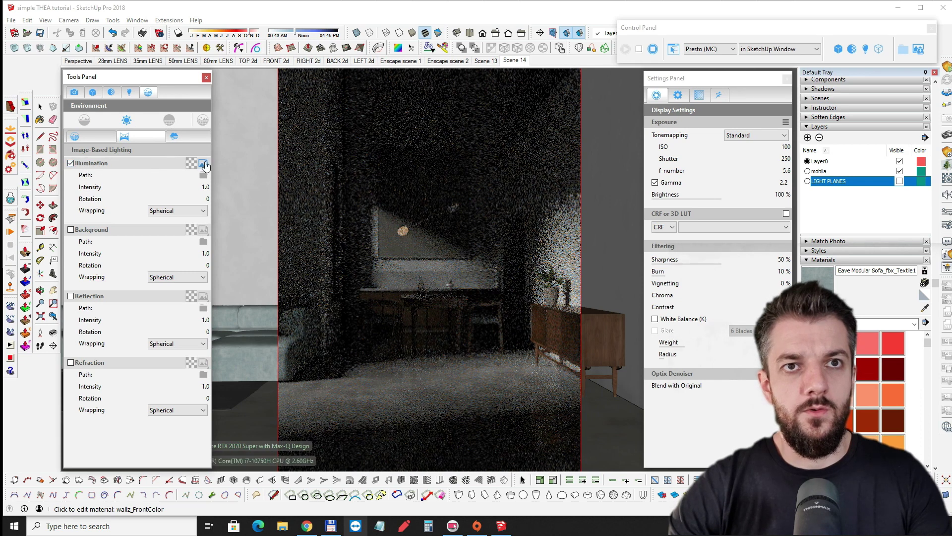
{"action": "left_click", "coordinate": [203, 163]}
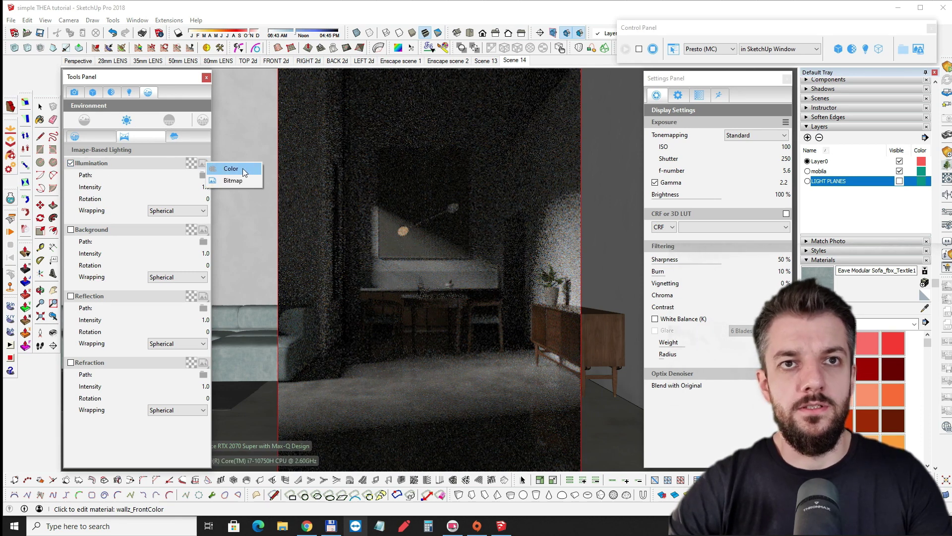
{"action": "left_click", "coordinate": [243, 168]}
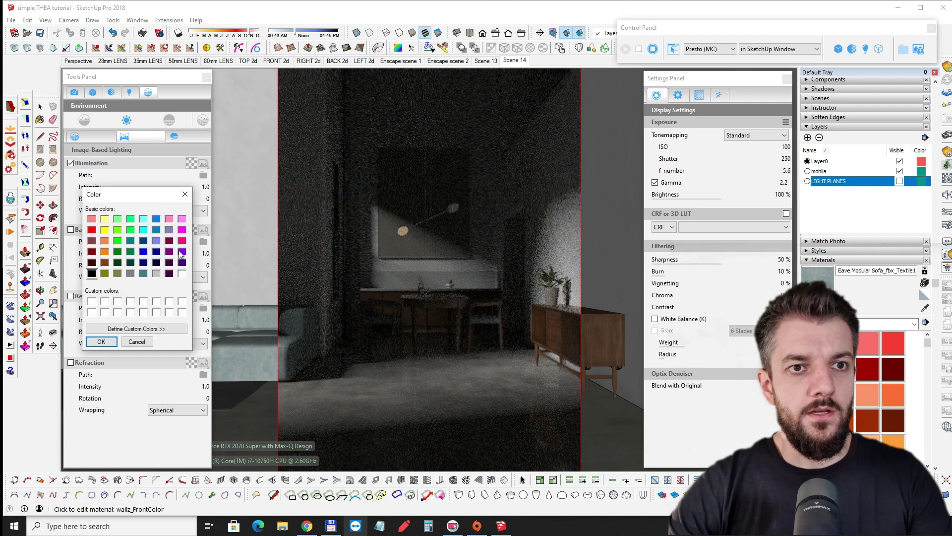
{"action": "left_click", "coordinate": [182, 273]}
{"action": "left_click", "coordinate": [100, 341]}
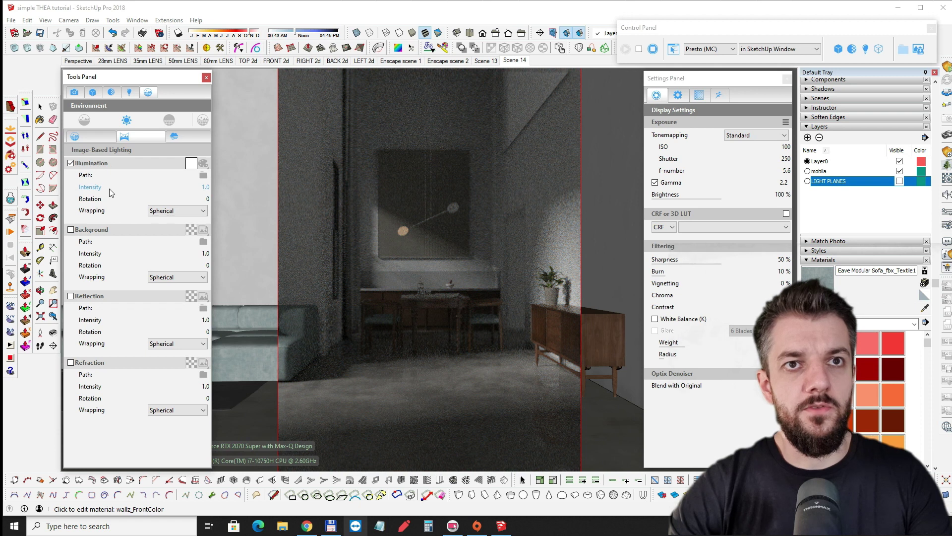
Step: Set the image-based illumination intensity to 3
{"action": "left_click", "coordinate": [209, 188]}
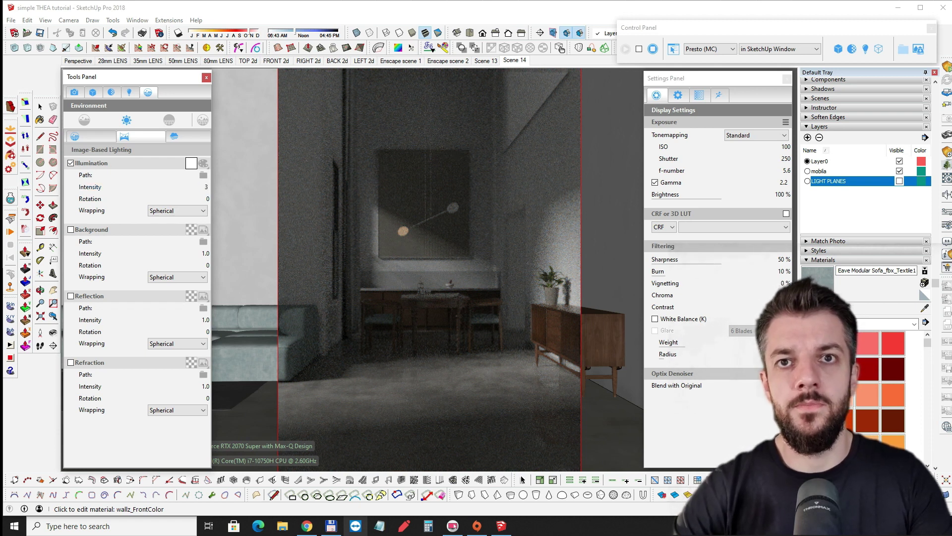
{"action": "type", "text": "3"}
{"action": "key", "text": "Return"}
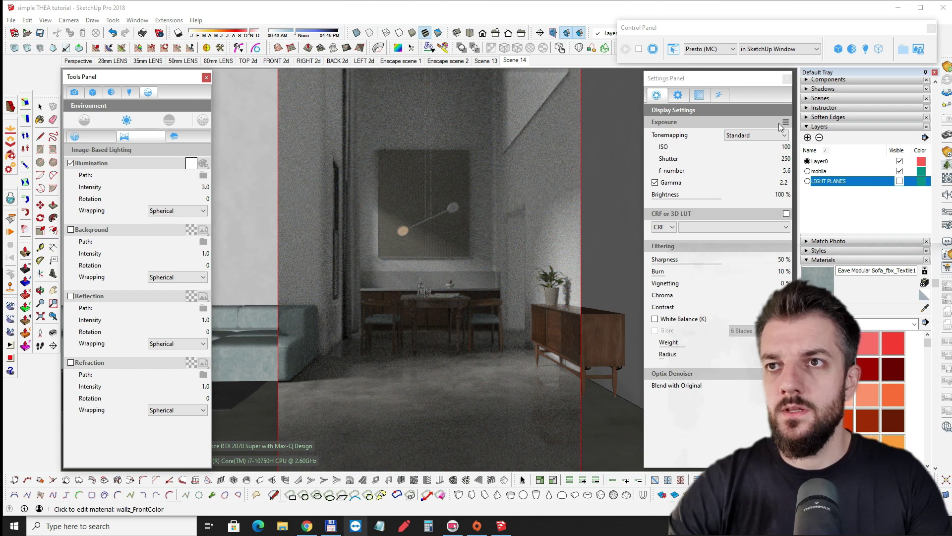
Step: Set the exposure to Filmic tonemapping with 60 % highlights and an ISO of 400
{"action": "left_click", "coordinate": [755, 136]}
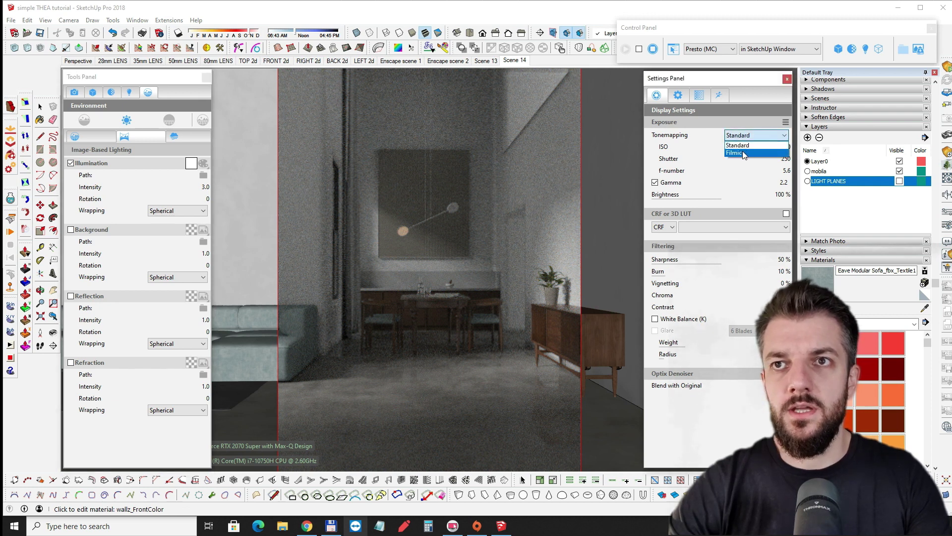
{"action": "left_click", "coordinate": [744, 154]}
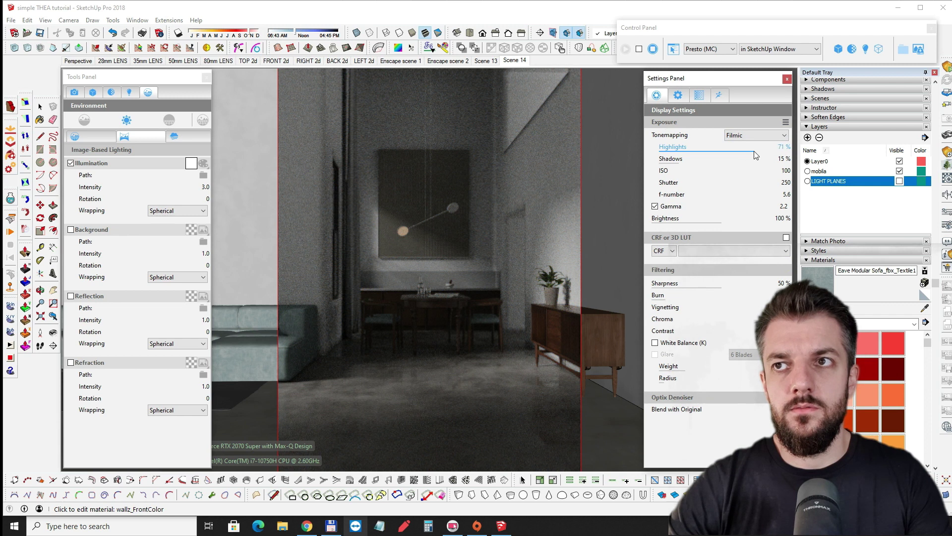
{"action": "left_click_drag", "start_coordinate": [745, 155], "coordinate": [741, 156]}
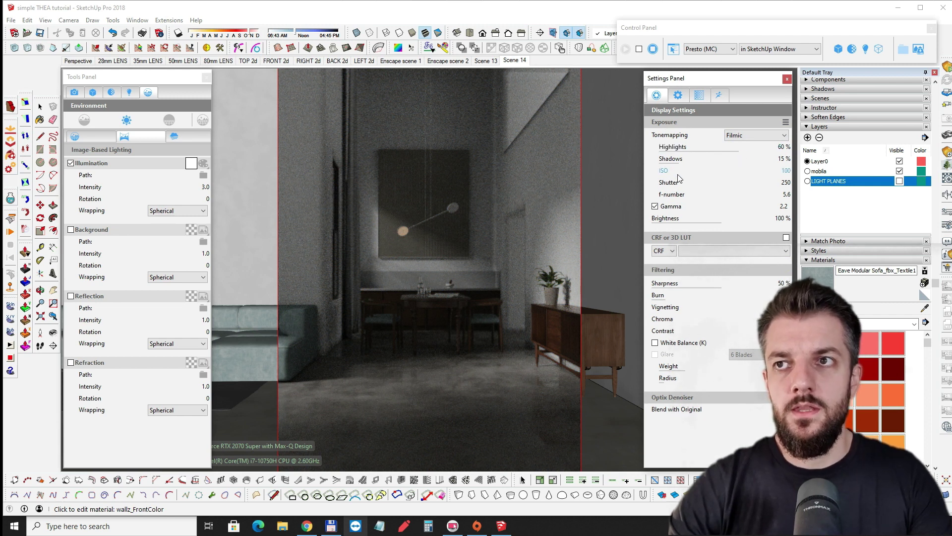
{"action": "left_click", "coordinate": [772, 173]}
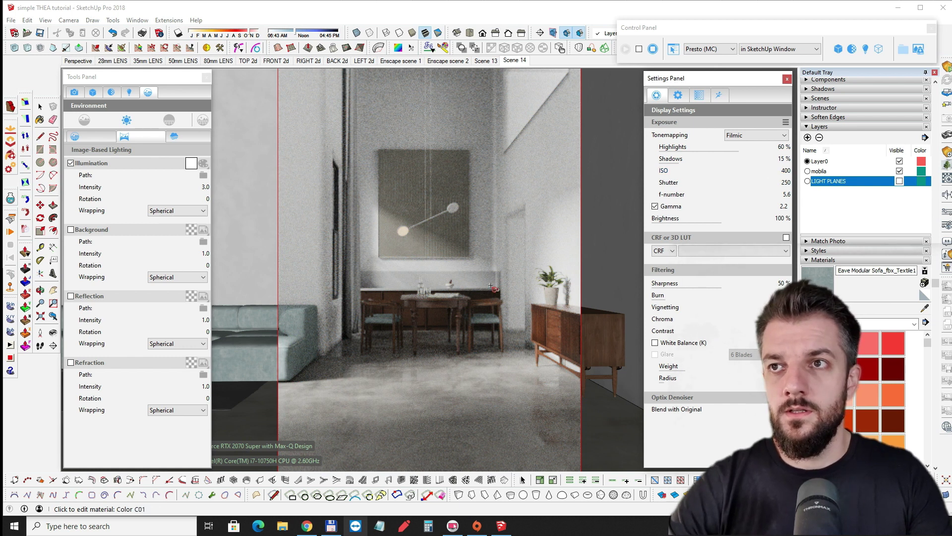
Step: Try shutter values of 100 and 200 for the exposure, and set the shutter back to 250
{"action": "left_click", "coordinate": [751, 183]}
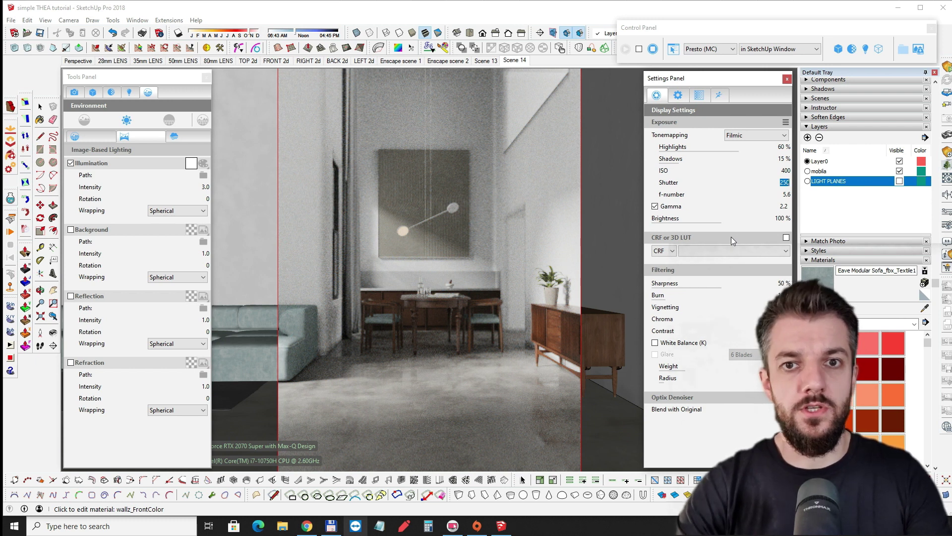
{"action": "type", "text": "100"}
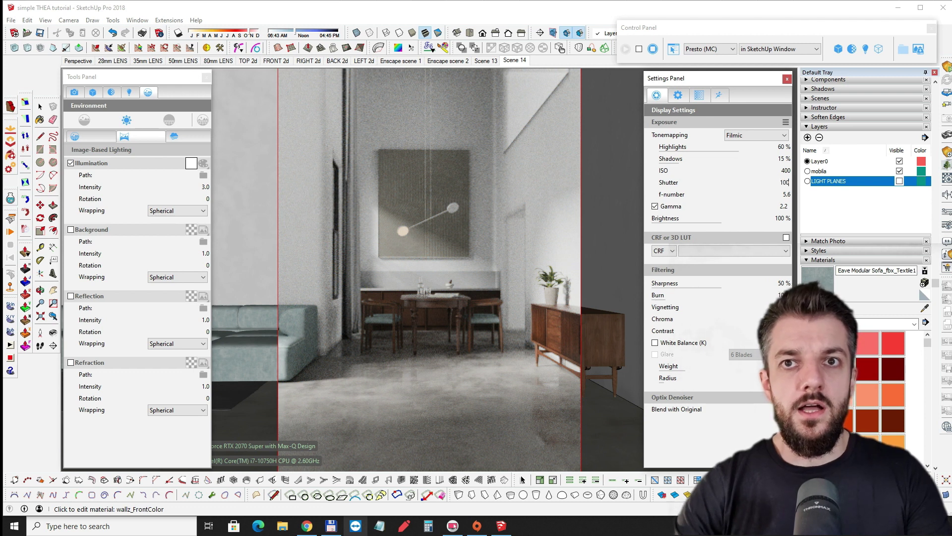
{"action": "key", "text": "Return"}
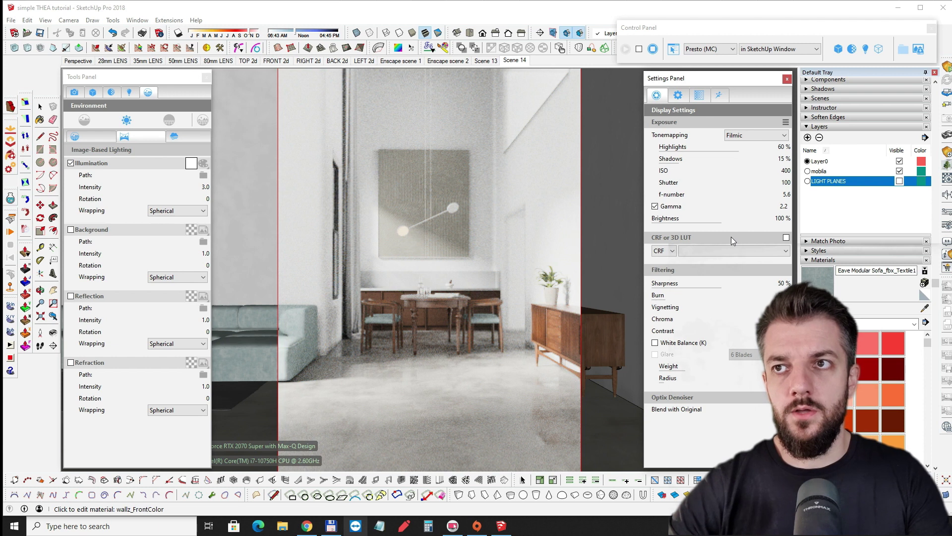
{"action": "double_click", "coordinate": [785, 184]}
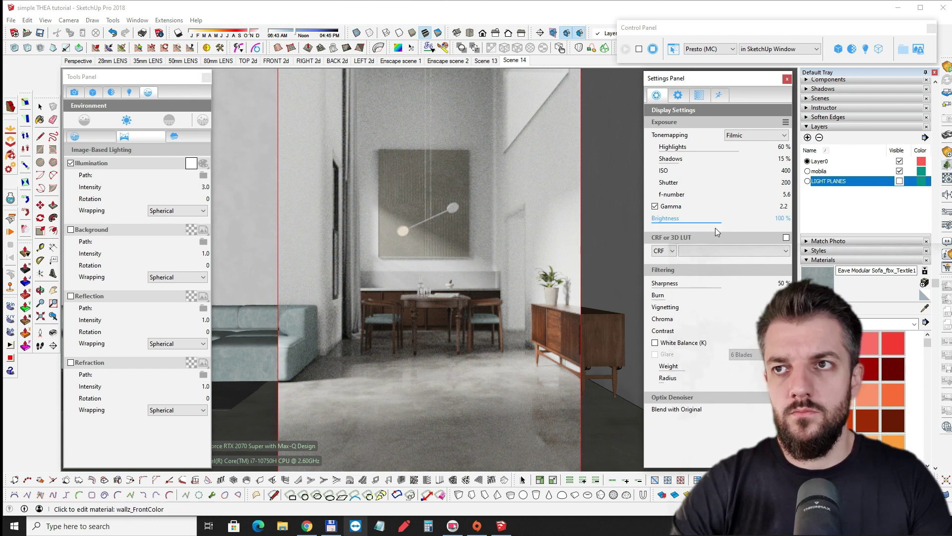
{"action": "left_click", "coordinate": [784, 182]}
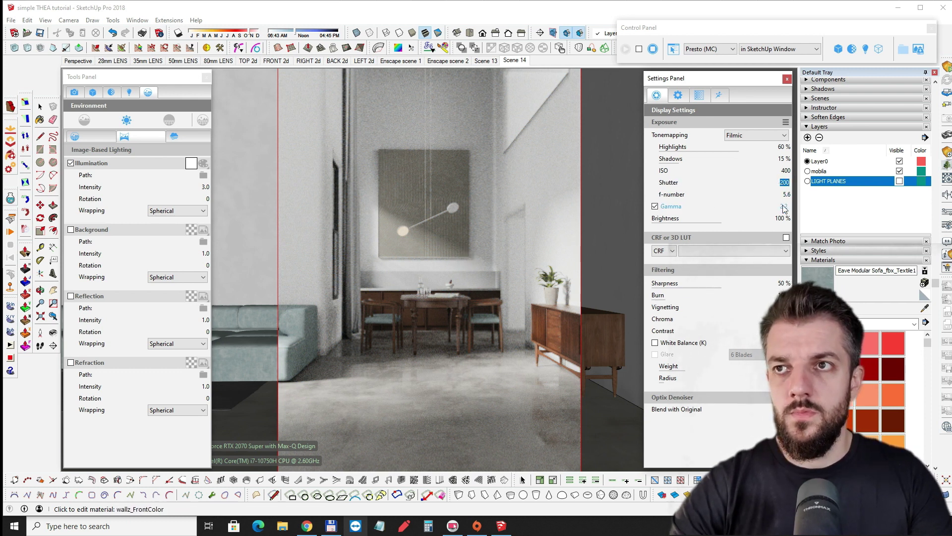
{"action": "type", "text": "250"}
{"action": "key", "text": "Return"}
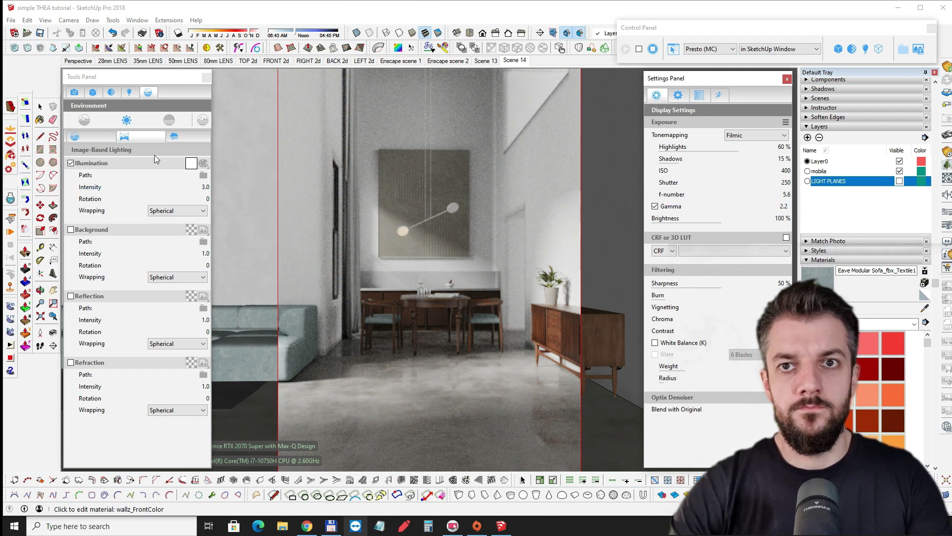
Step: Examine the rendered lighting on the wall painting, the plant cabinet, the dining area and the sofa from several angles
{"action": "middle_click_drag", "start_coordinate": [427, 268], "coordinate": [434, 267]}
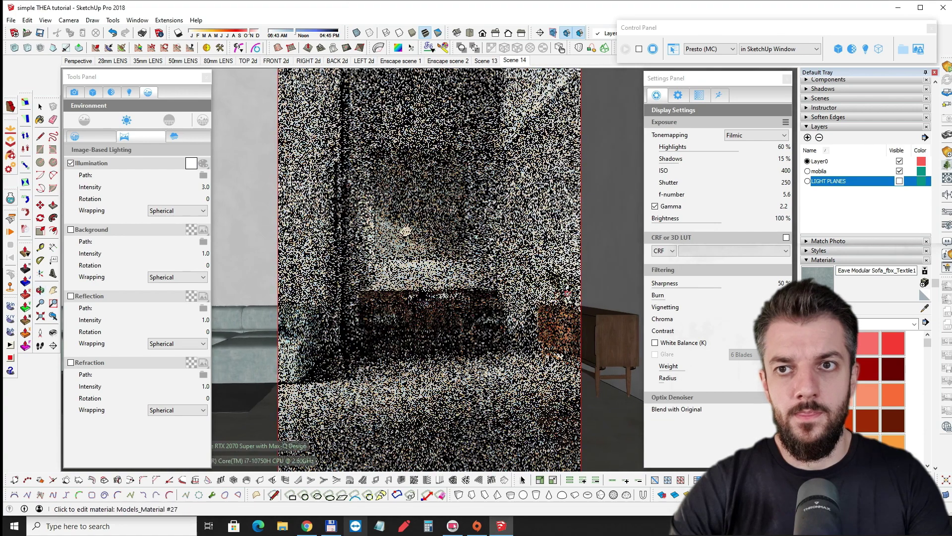
{"action": "scroll", "coordinate": [501, 269], "scroll_direction": "up", "scroll_amount": 5}
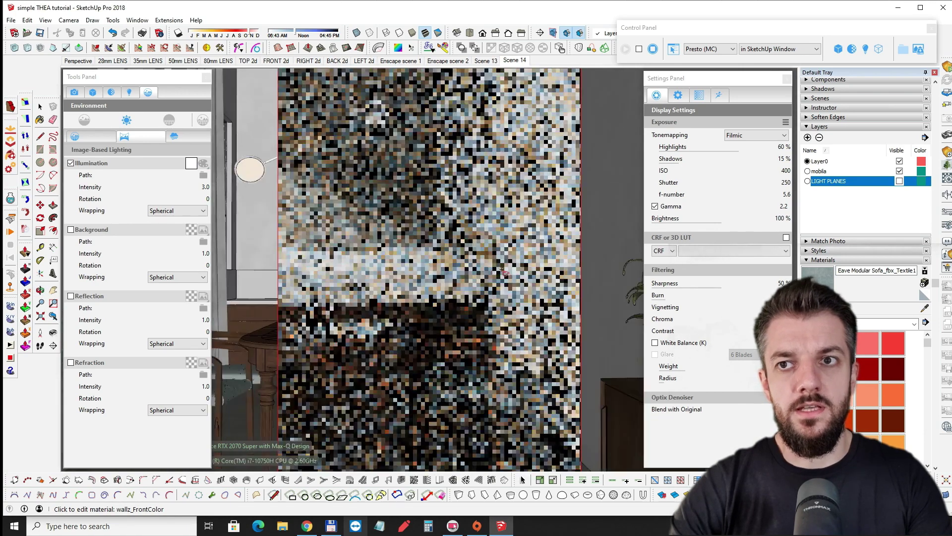
{"action": "mouse_move", "coordinate": [502, 270]}
{"action": "middle_mouse_down"}
{"action": "mouse_move", "coordinate": [483, 262]}
{"action": "mouse_move", "coordinate": [519, 261]}
{"action": "middle_mouse_up"}
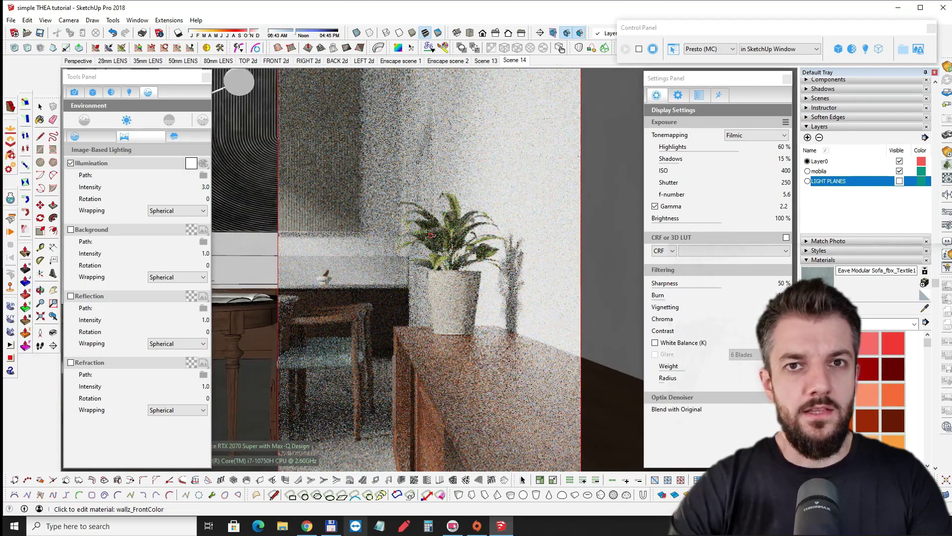
{"action": "middle_click_drag", "start_coordinate": [428, 230], "coordinate": [472, 204]}
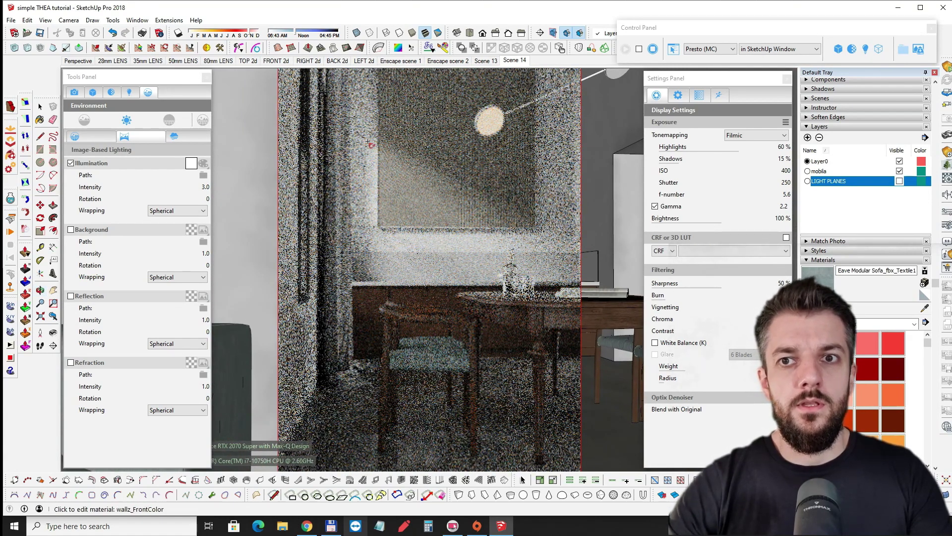
{"action": "key", "text": "o"}
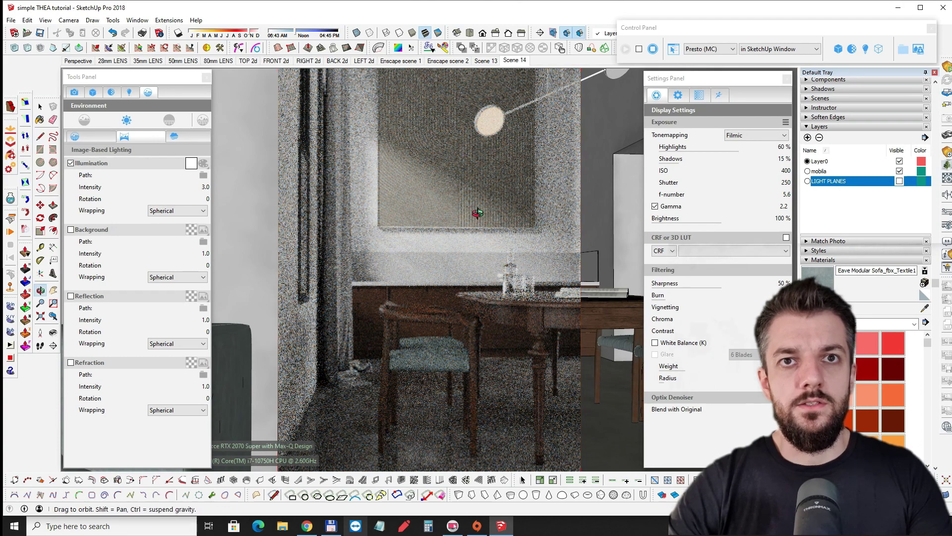
{"action": "left_click_drag", "start_coordinate": [477, 213], "coordinate": [453, 204]}
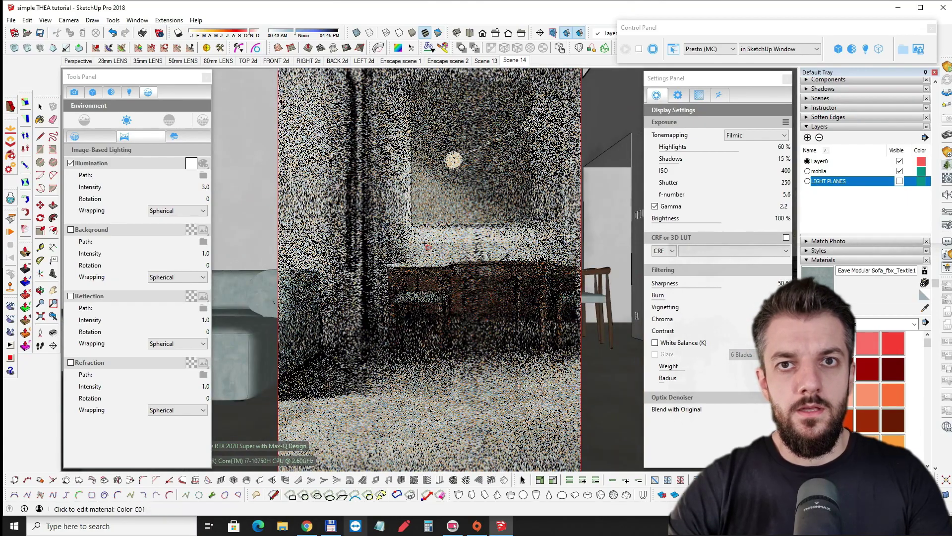
{"action": "middle_click_drag", "start_coordinate": [455, 213], "coordinate": [399, 315]}
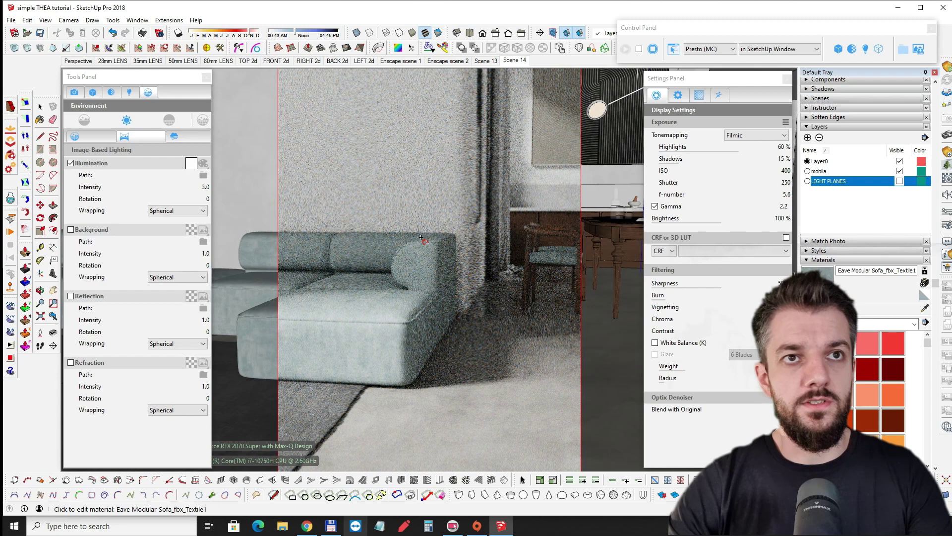
{"action": "middle_click_drag", "start_coordinate": [412, 262], "coordinate": [461, 255]}
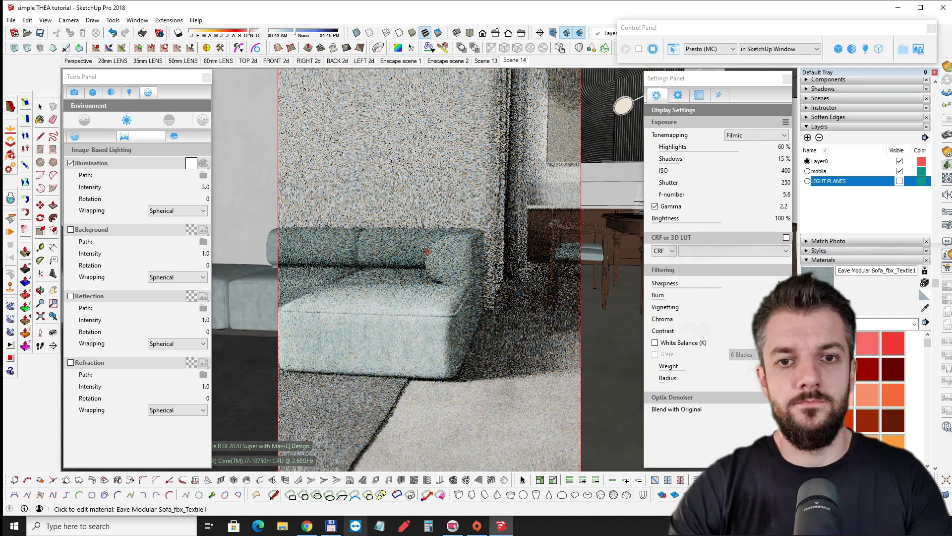
Step: Pick the sofa's textile material from the scene and switch it from the preset to the layered material editor
{"action": "left_click", "coordinate": [424, 248]}
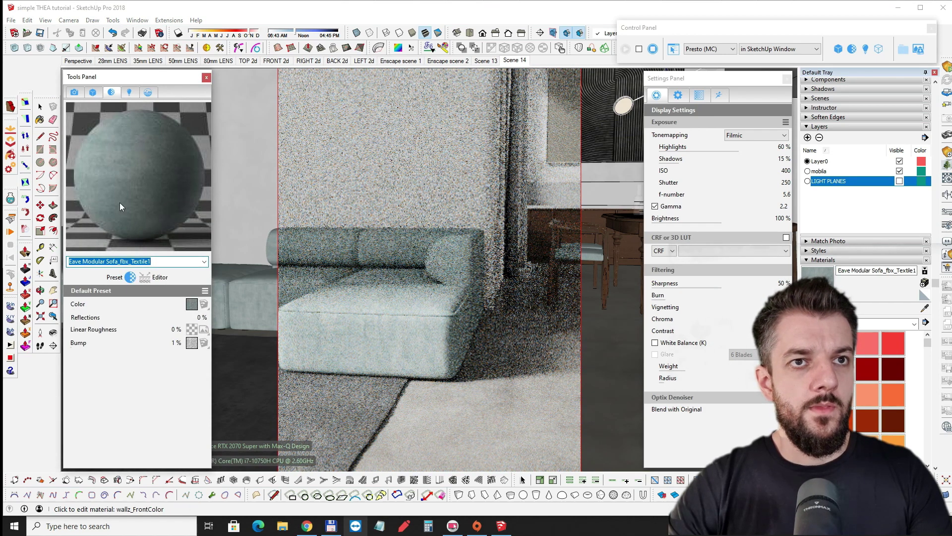
{"action": "left_click", "coordinate": [136, 174]}
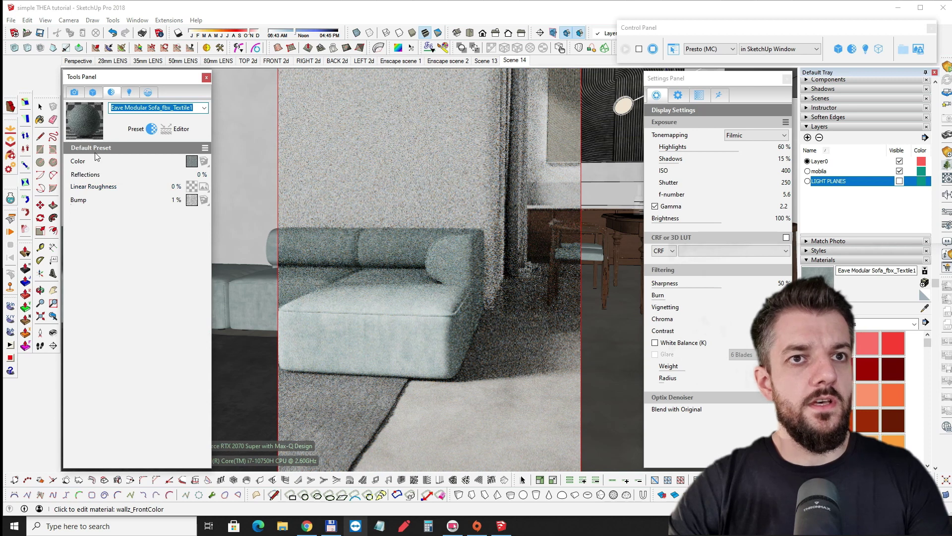
{"action": "left_click", "coordinate": [92, 130]}
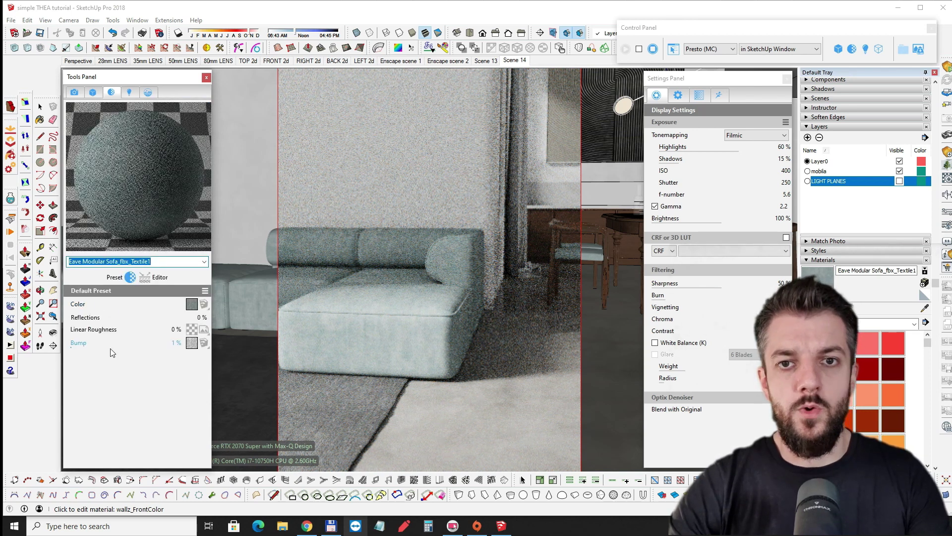
{"action": "left_click", "coordinate": [146, 280]}
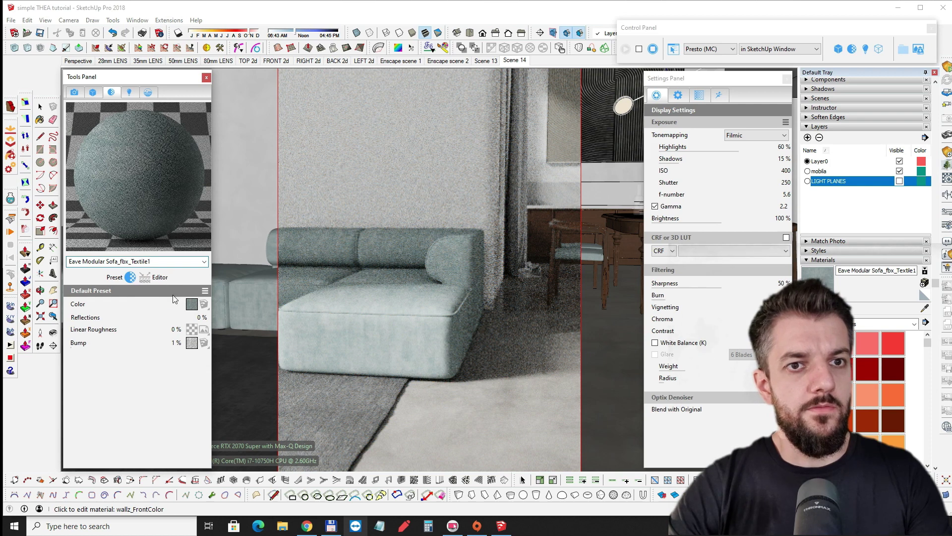
{"action": "left_click", "coordinate": [151, 277]}
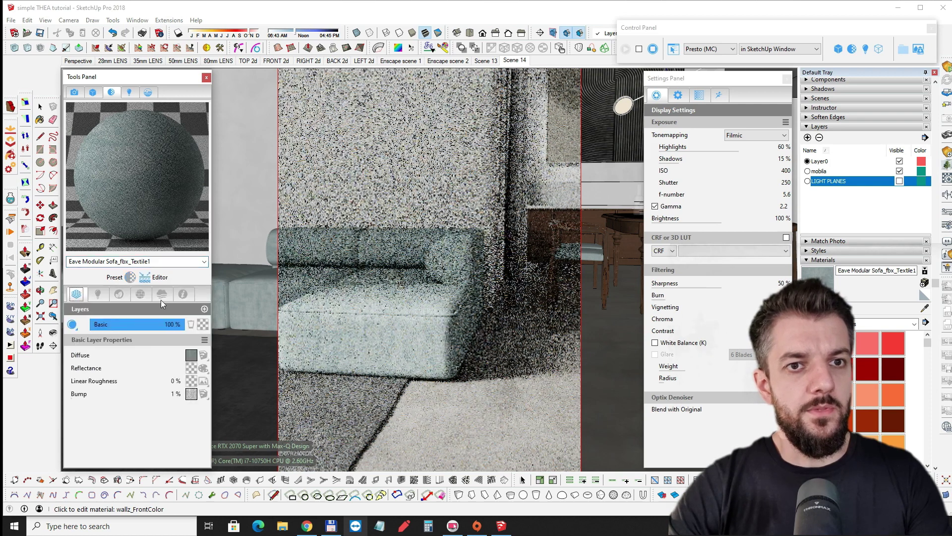
Step: Mix the sofa fabric's diffuse texture with a procedural texture
{"action": "left_click", "coordinate": [191, 356]}
{"action": "left_click", "coordinate": [315, 225]}
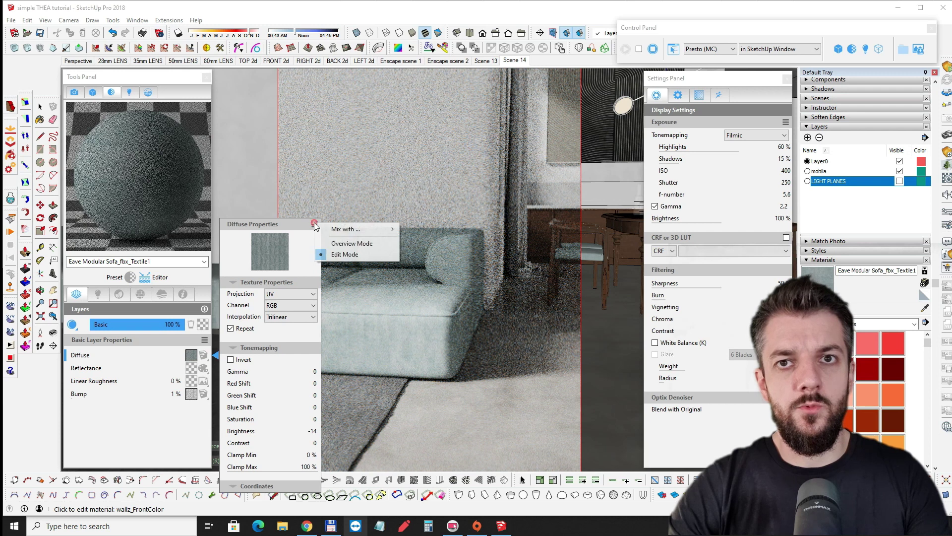
{"action": "mouse_move", "coordinate": [369, 228]}
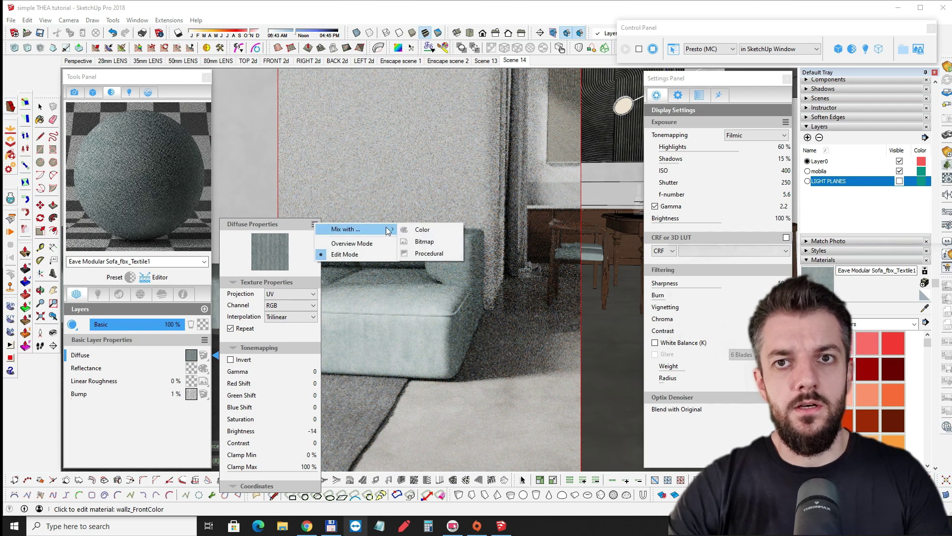
{"action": "left_click", "coordinate": [429, 254]}
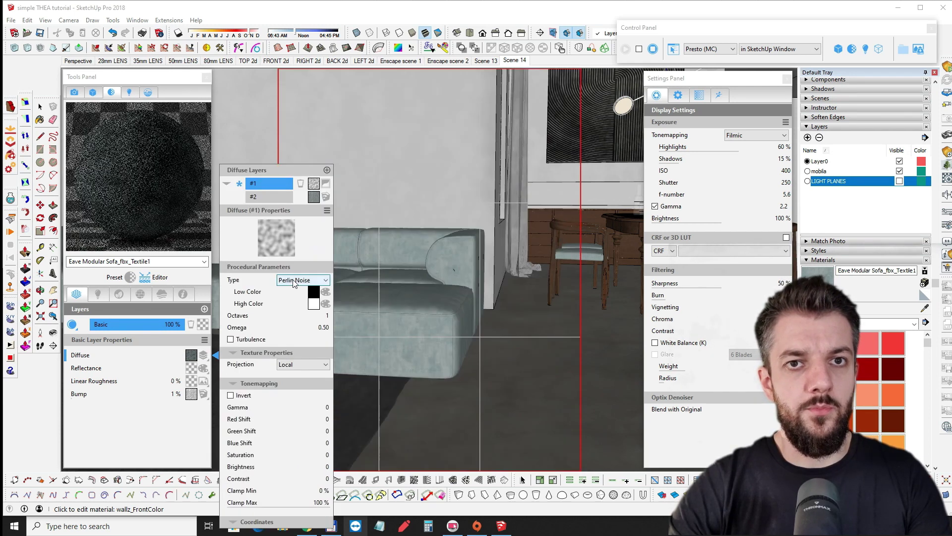
Step: Change the procedural diffuse layer to a Fresnel Ramp with the Linear Increasing ramp type
{"action": "left_click", "coordinate": [294, 281]}
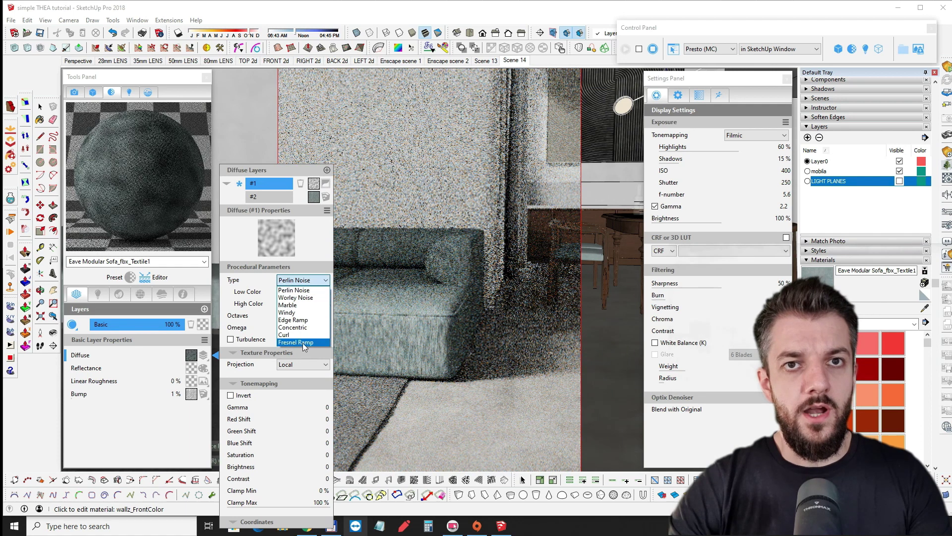
{"action": "left_click", "coordinate": [296, 343]}
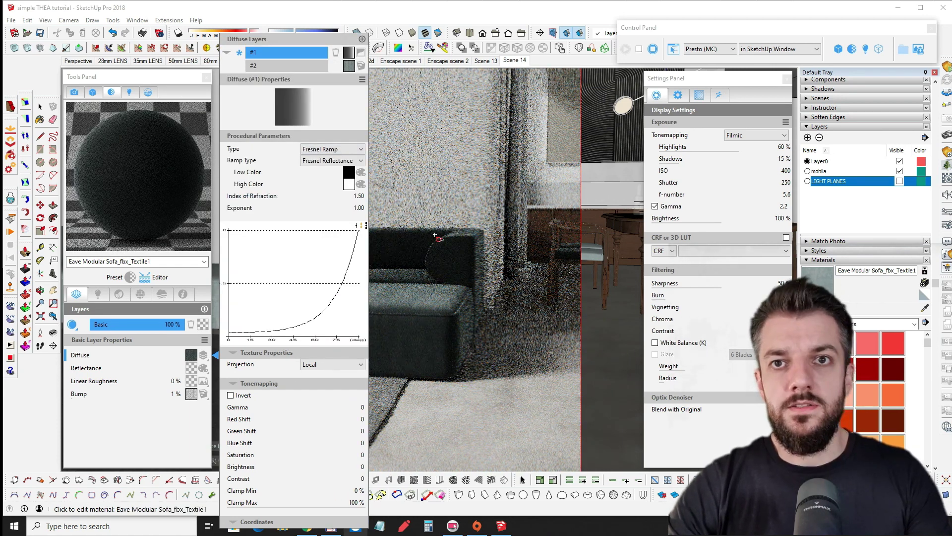
{"action": "middle_click_drag", "start_coordinate": [450, 245], "coordinate": [459, 222]}
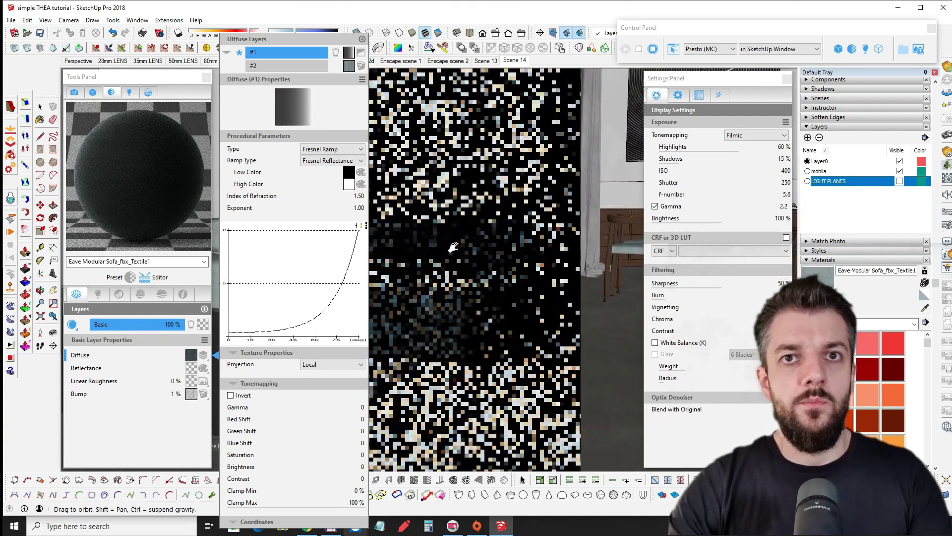
{"action": "left_click", "coordinate": [326, 161]}
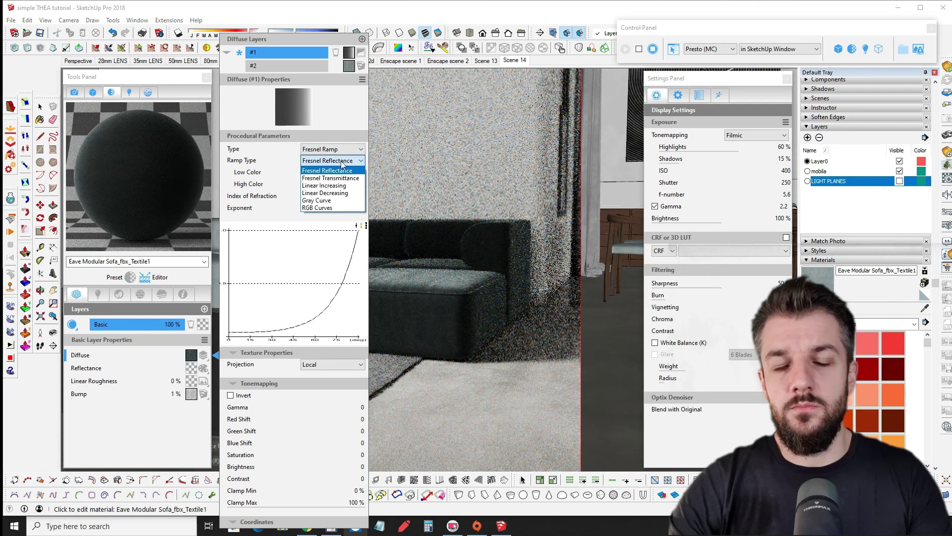
{"action": "left_click", "coordinate": [328, 186]}
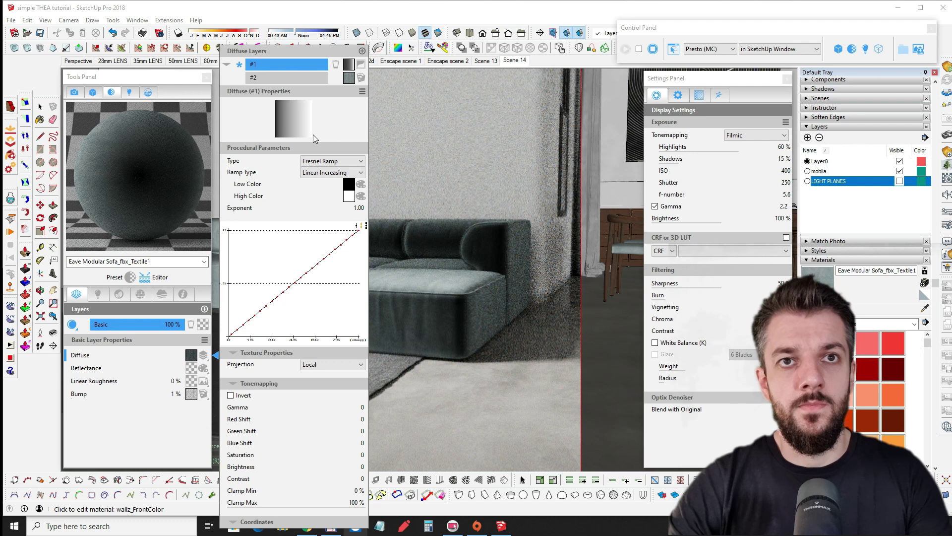
Step: Try neutral gray values of 72 and 91 for the Fresnel ramp's low color
{"action": "left_click", "coordinate": [349, 187]}
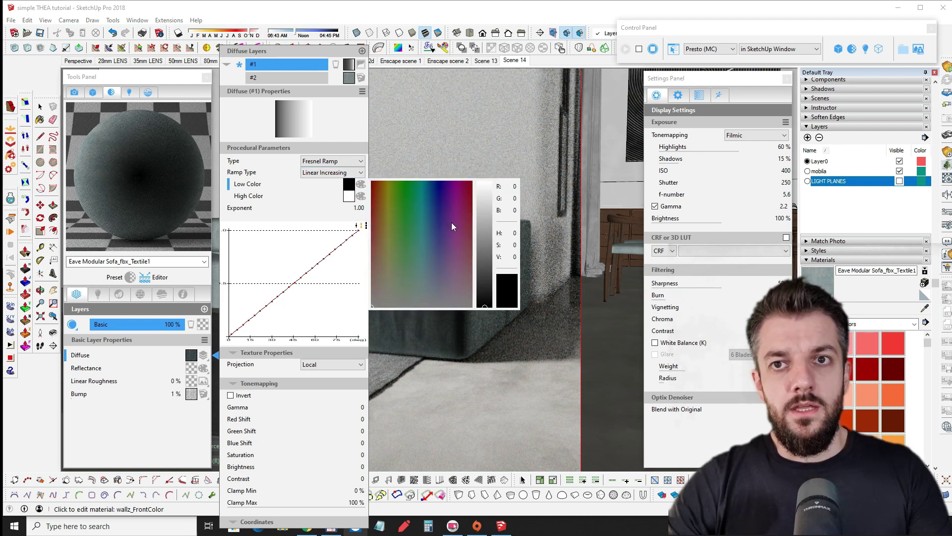
{"action": "left_click", "coordinate": [483, 272]}
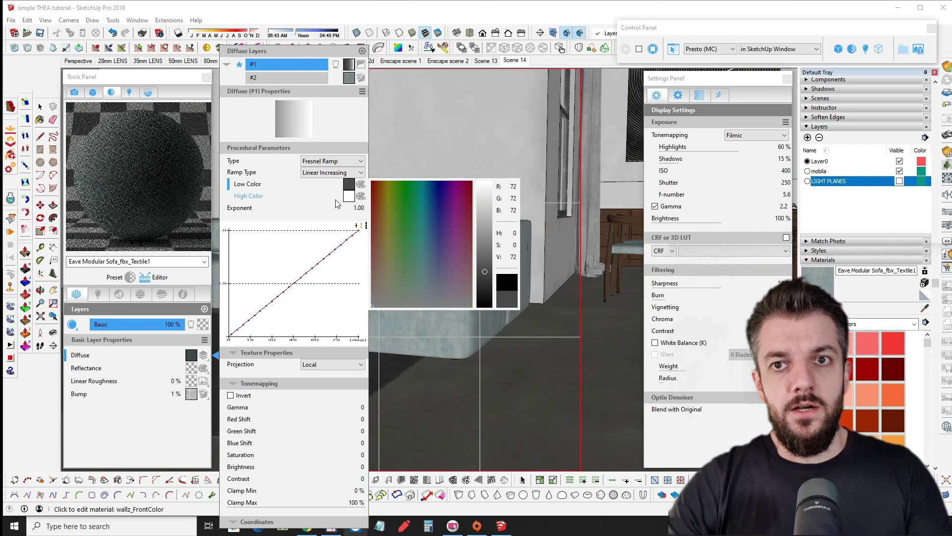
{"action": "left_click", "coordinate": [276, 187]}
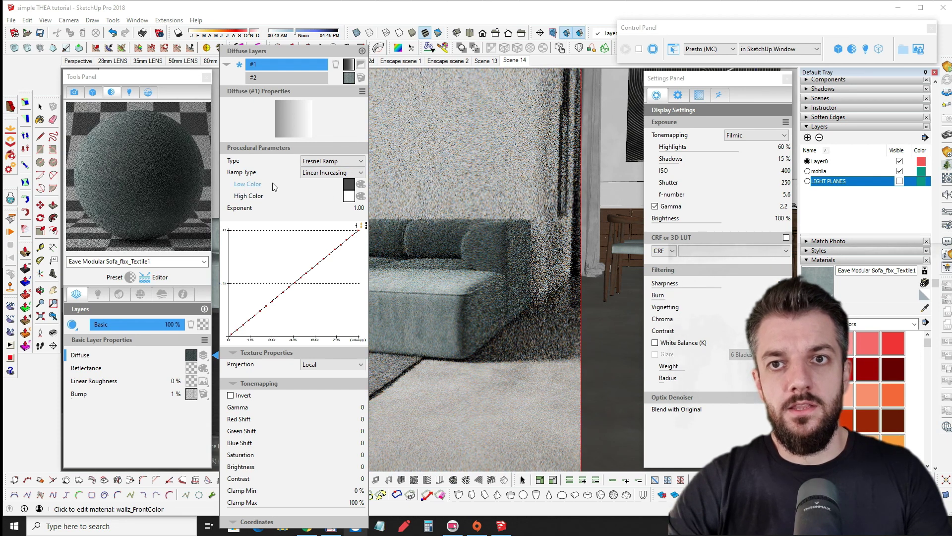
{"action": "left_click", "coordinate": [349, 186]}
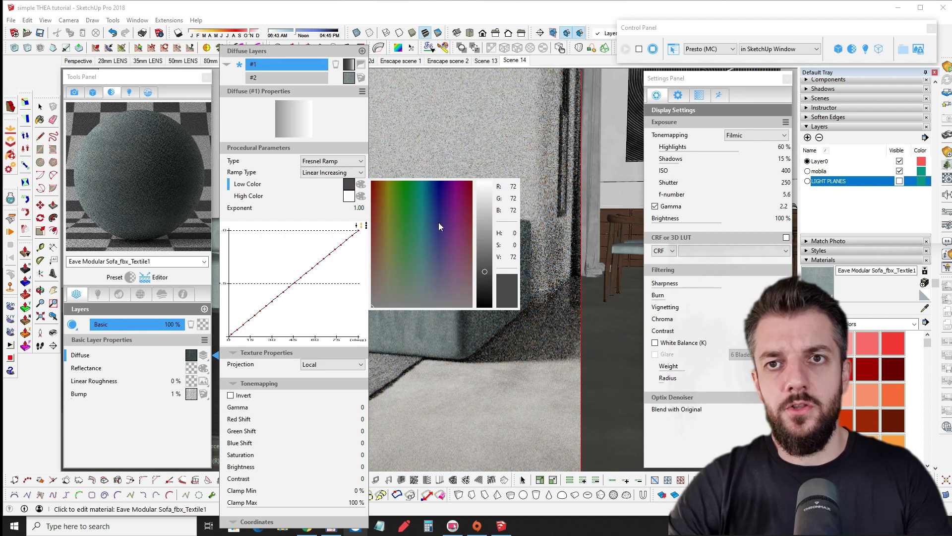
{"action": "left_click", "coordinate": [487, 258]}
{"action": "left_click", "coordinate": [303, 186]}
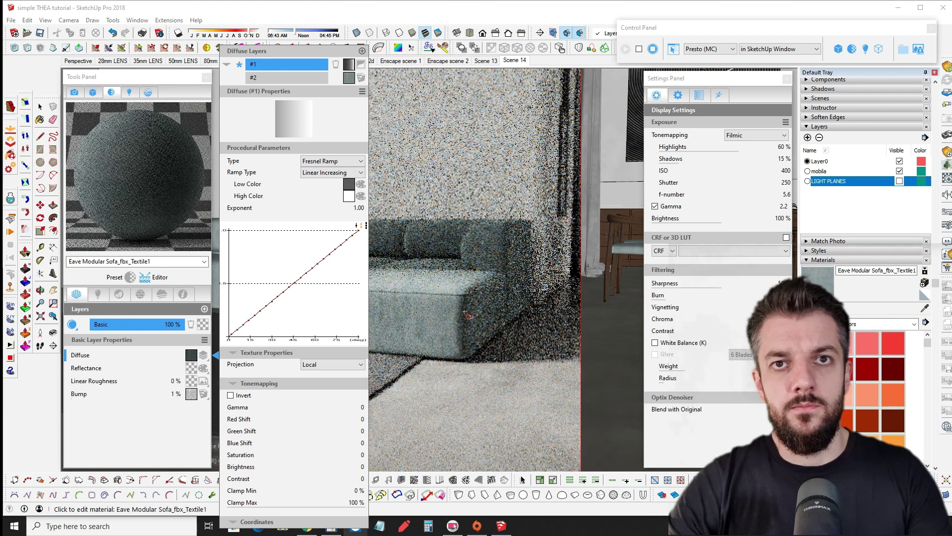
Step: Darken the Fresnel ramp's low color to a deeper gray and close the sofa fabric's diffuse properties
{"action": "left_click", "coordinate": [354, 189]}
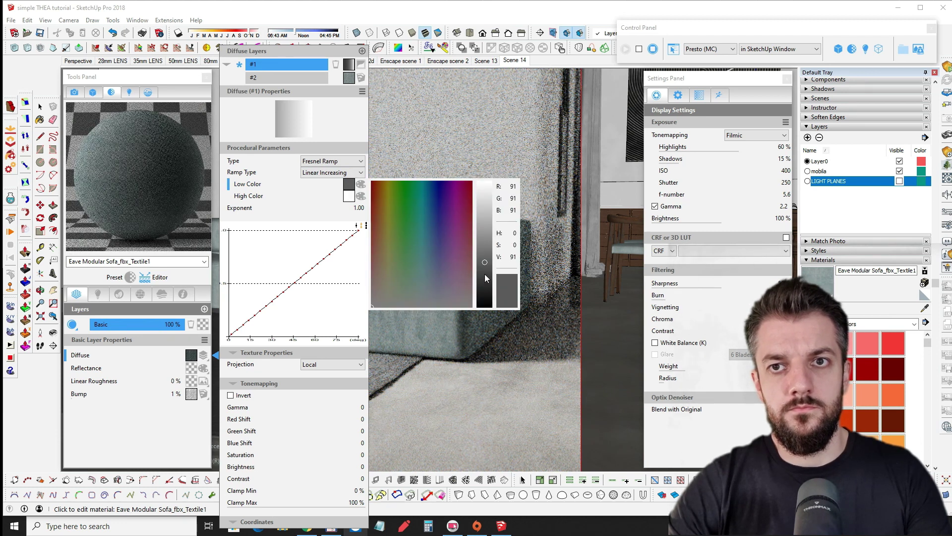
{"action": "left_click_drag", "start_coordinate": [484, 274], "coordinate": [485, 281]}
{"action": "left_click", "coordinate": [313, 188]}
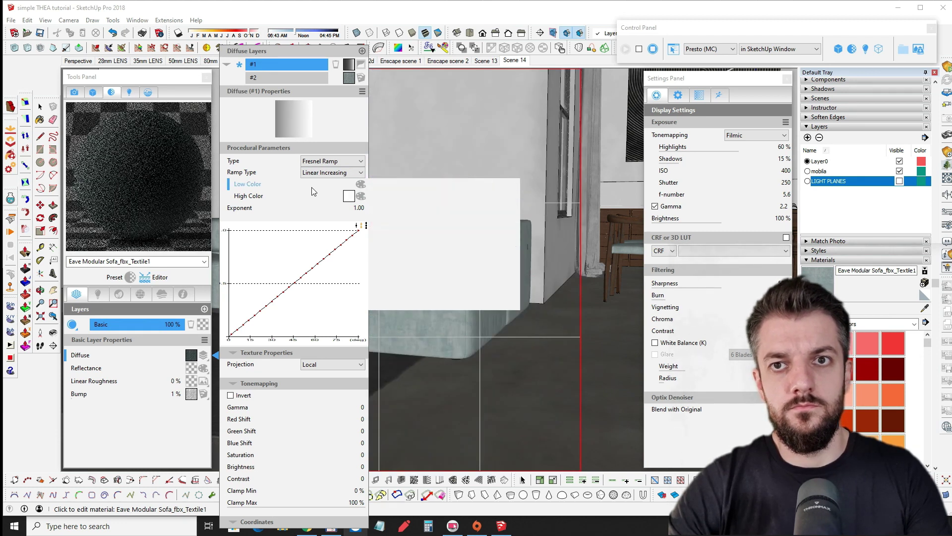
{"action": "middle_click_drag", "start_coordinate": [438, 280], "coordinate": [467, 310]}
{"action": "left_click", "coordinate": [138, 356]}
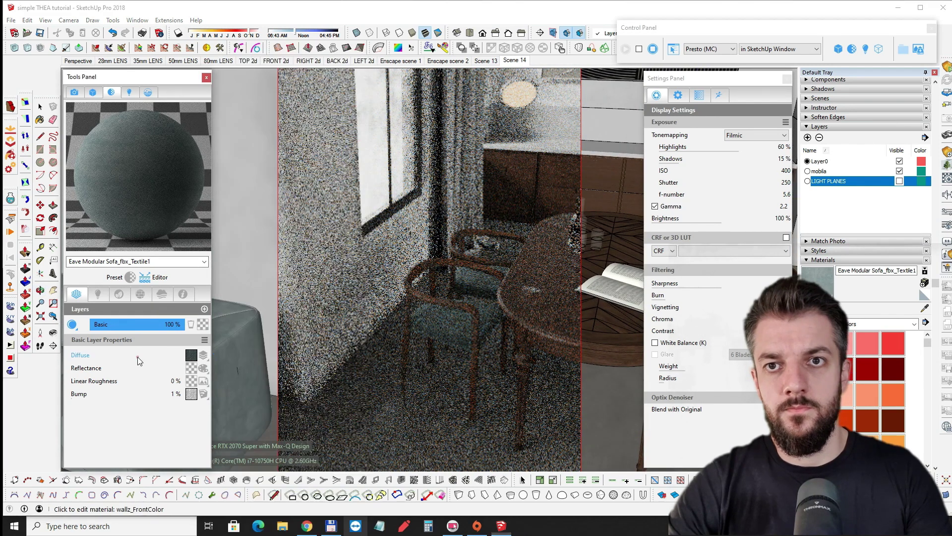
Step: Inspect the textile on the dining chairs, and open the concrete floor's material to review its maps and the floor's reflections
{"action": "middle_click_drag", "start_coordinate": [362, 320], "coordinate": [491, 298]}
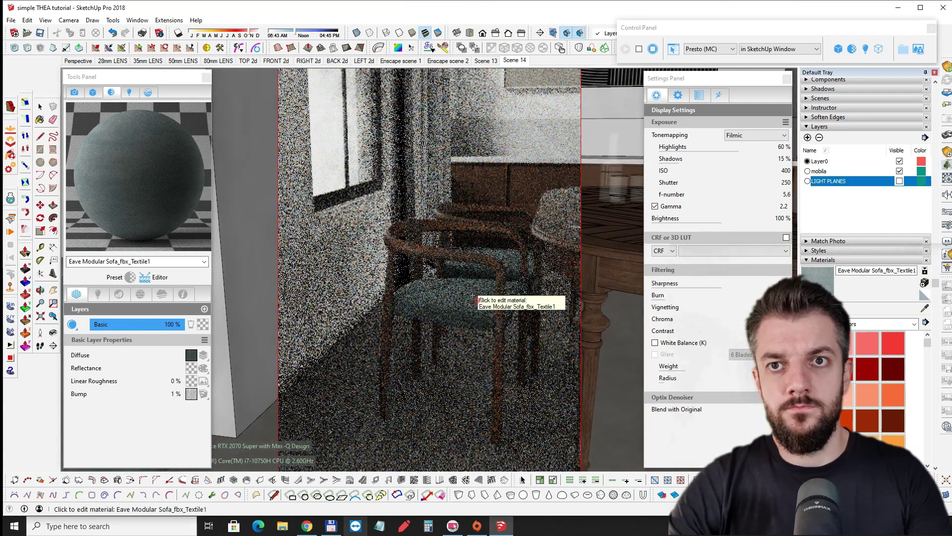
{"action": "middle_click_drag", "start_coordinate": [473, 296], "coordinate": [469, 268]}
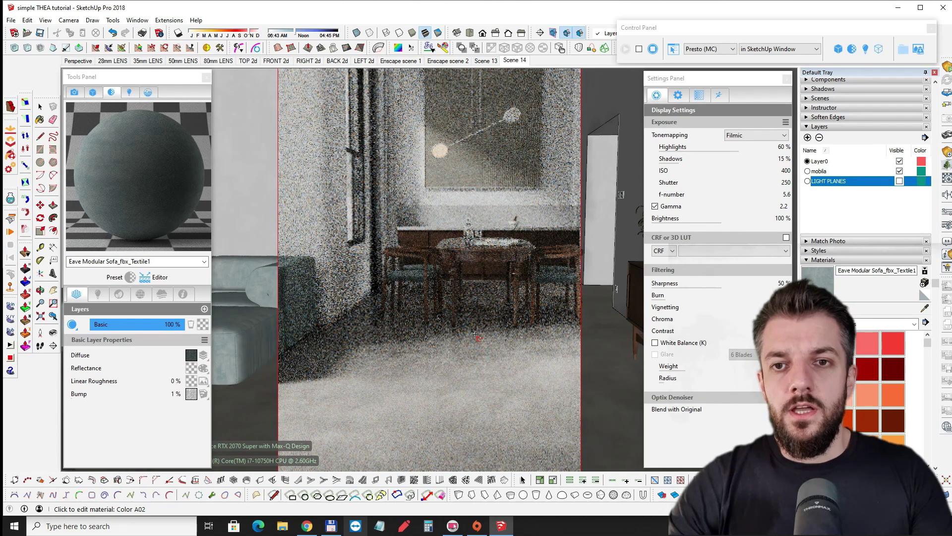
{"action": "left_click", "coordinate": [471, 349]}
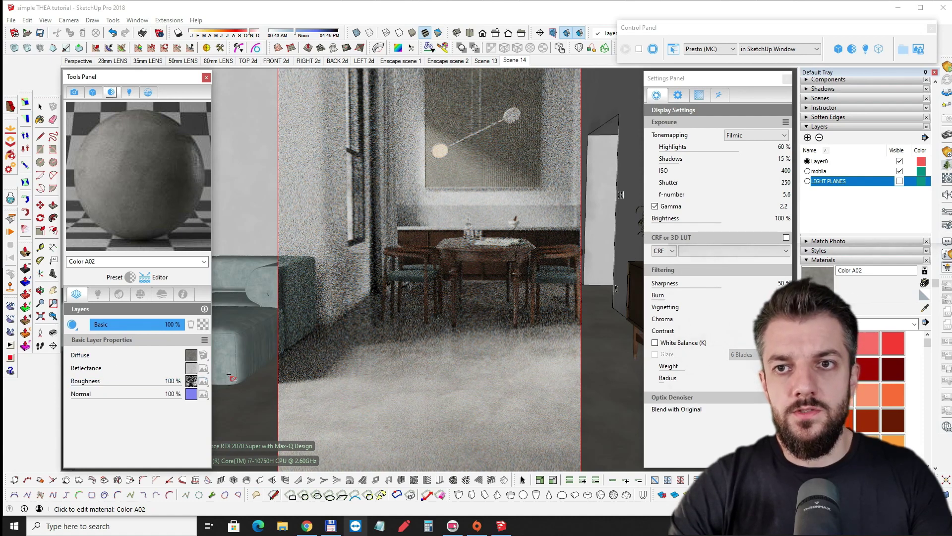
{"action": "middle_click_drag", "start_coordinate": [543, 342], "coordinate": [443, 325]}
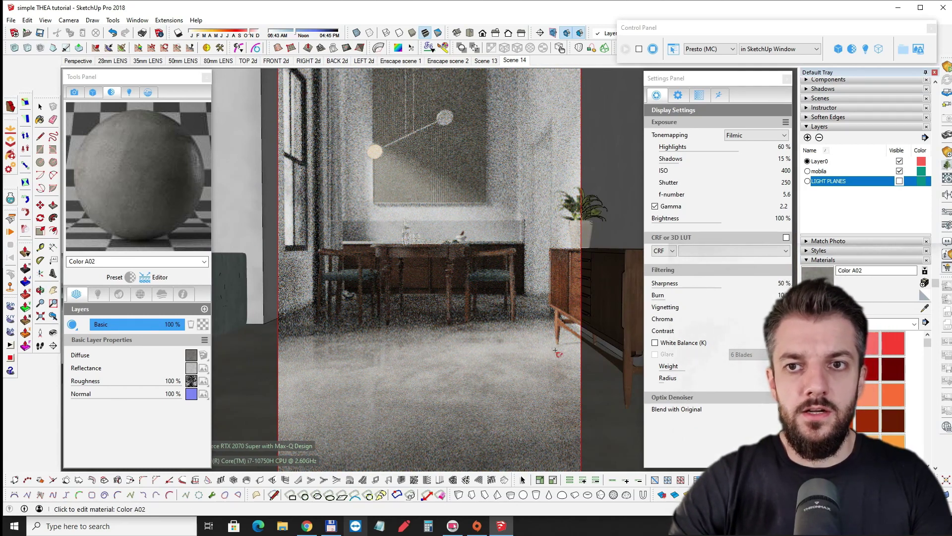
{"action": "middle_click_drag", "start_coordinate": [553, 374], "coordinate": [380, 341]}
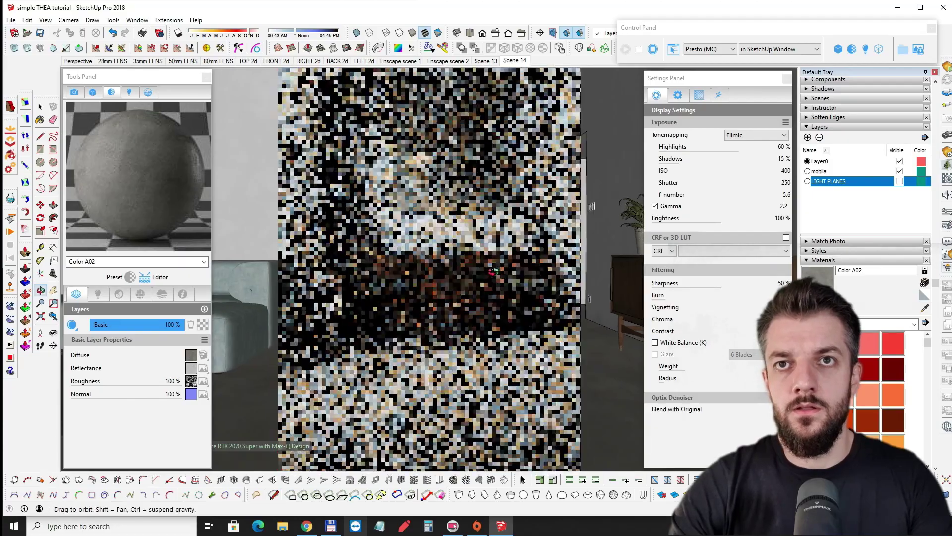
{"action": "mouse_move", "coordinate": [493, 271]}
{"action": "middle_mouse_down"}
{"action": "mouse_move", "coordinate": [457, 264]}
{"action": "mouse_move", "coordinate": [457, 273]}
{"action": "middle_mouse_up"}
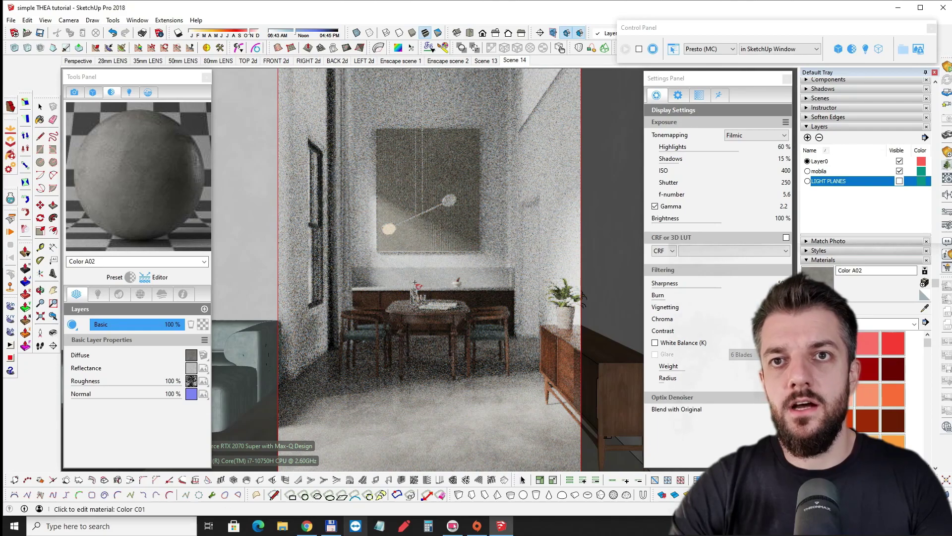
Step: Stop the interactive render and turn on the visibility of the LIGHT PLANES layer
{"action": "mouse_move", "coordinate": [458, 272]}
{"action": "middle_mouse_down"}
{"action": "mouse_move", "coordinate": [409, 279]}
{"action": "mouse_move", "coordinate": [436, 274]}
{"action": "middle_mouse_up"}
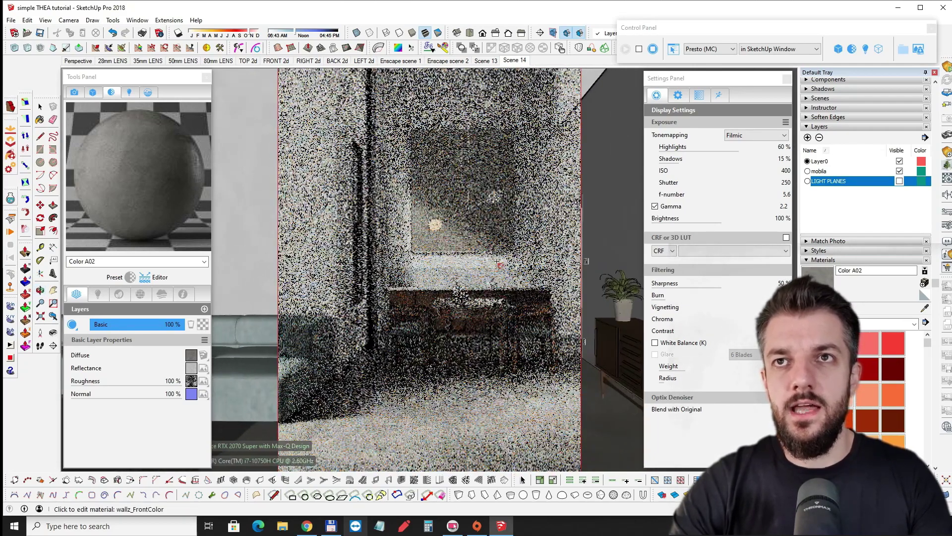
{"action": "key", "text": "Escape"}
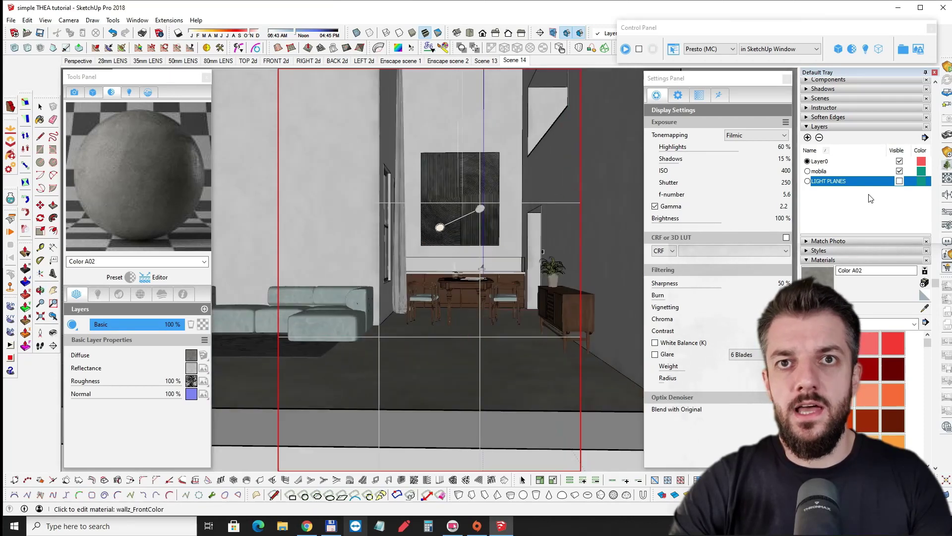
{"action": "middle_click_drag", "start_coordinate": [396, 217], "coordinate": [382, 222]}
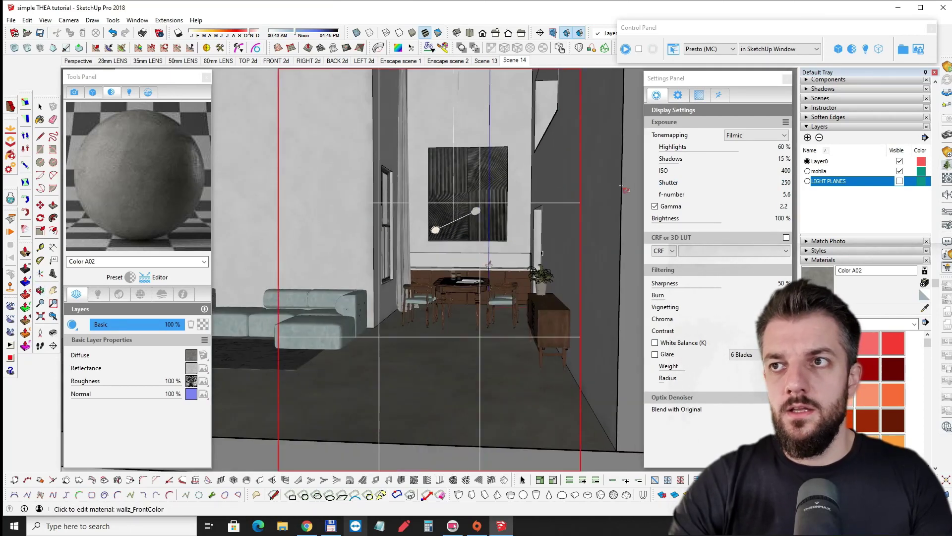
{"action": "left_click", "coordinate": [899, 180]}
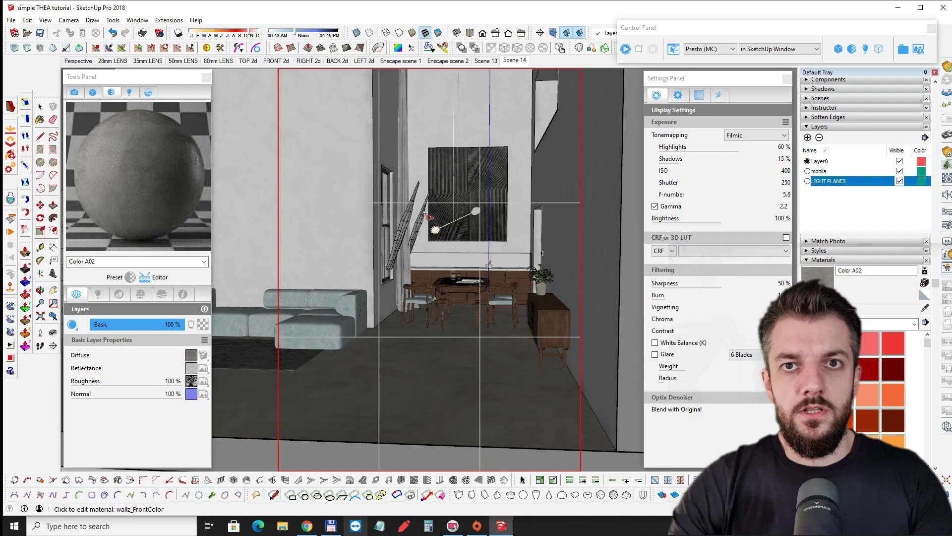
Step: Examine the curved light planes around the living area and the two dining area windows, from inside and outside the room
{"action": "middle_click_drag", "start_coordinate": [392, 218], "coordinate": [400, 220]}
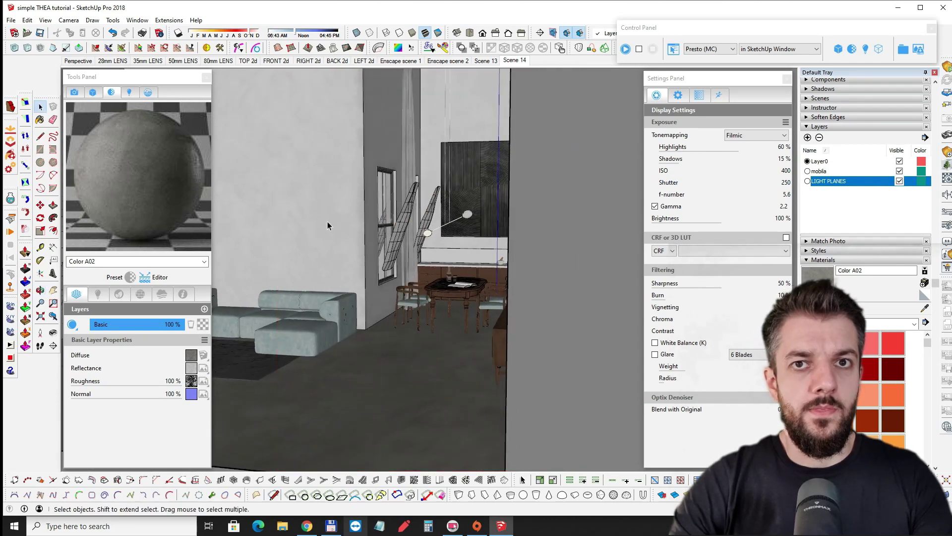
{"action": "mouse_move", "coordinate": [327, 221]}
{"action": "middle_mouse_down"}
{"action": "mouse_move", "coordinate": [462, 211]}
{"action": "mouse_move", "coordinate": [289, 241]}
{"action": "middle_mouse_up"}
{"action": "key", "text": "space"}
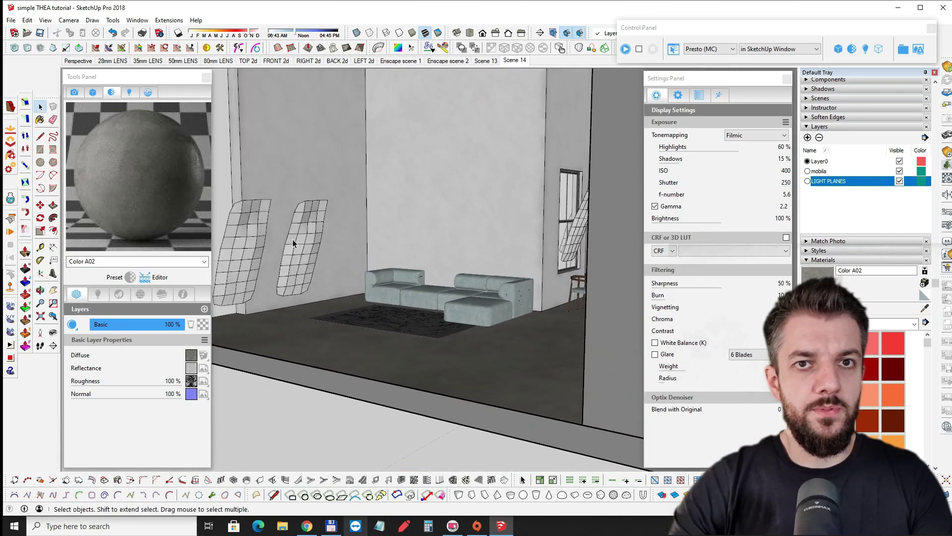
{"action": "scroll", "coordinate": [298, 243], "scroll_direction": "up", "scroll_amount": 3}
{"action": "middle_click_drag", "start_coordinate": [300, 207], "coordinate": [318, 218]}
{"action": "scroll", "coordinate": [317, 218], "scroll_direction": "up", "scroll_amount": 5}
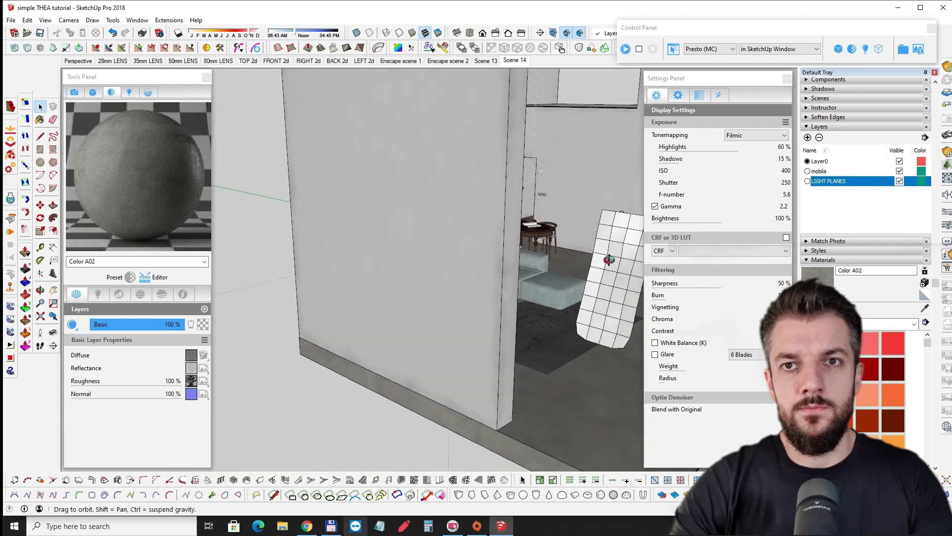
{"action": "mouse_move", "coordinate": [408, 215]}
{"action": "middle_mouse_down"}
{"action": "mouse_move", "coordinate": [645, 259]}
{"action": "mouse_move", "coordinate": [425, 198]}
{"action": "mouse_move", "coordinate": [453, 224]}
{"action": "middle_mouse_up"}
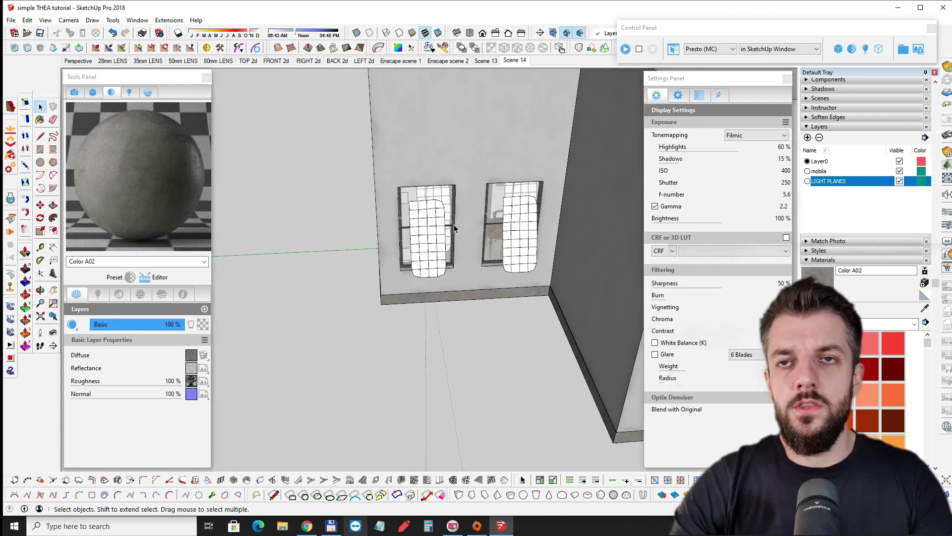
{"action": "left_click", "coordinate": [527, 220]}
{"action": "left_click", "coordinate": [425, 212]}
{"action": "middle_click_drag", "start_coordinate": [426, 213], "coordinate": [203, 147]}
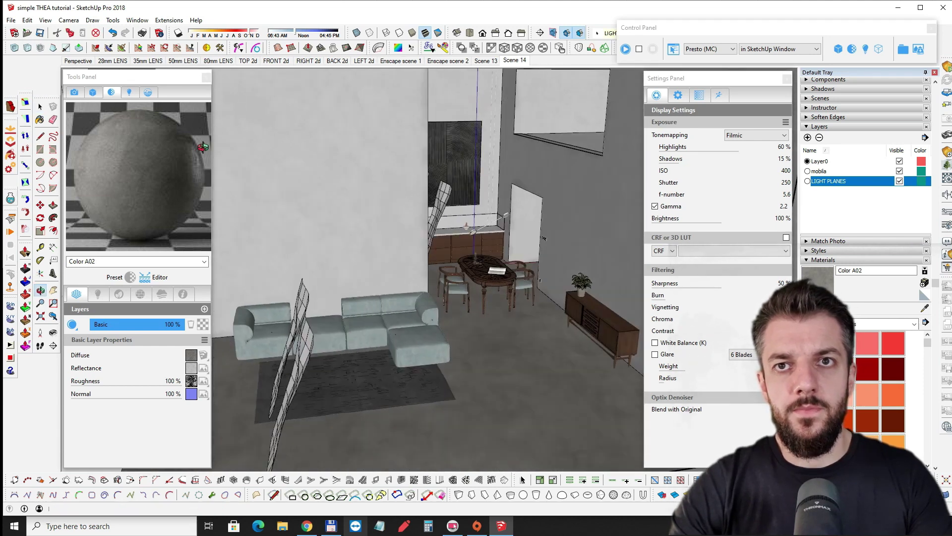
Step: Select the light plane nearest the wall artwork and check its tilt and position relative to the dining window
{"action": "scroll", "coordinate": [460, 195], "scroll_direction": "up", "scroll_amount": 5}
{"action": "mouse_move", "coordinate": [460, 195]}
{"action": "middle_mouse_down"}
{"action": "mouse_move", "coordinate": [396, 176]}
{"action": "mouse_move", "coordinate": [392, 157]}
{"action": "mouse_move", "coordinate": [367, 149]}
{"action": "mouse_move", "coordinate": [364, 169]}
{"action": "middle_mouse_up"}
{"action": "left_click", "coordinate": [396, 177]}
{"action": "left_click", "coordinate": [421, 166]}
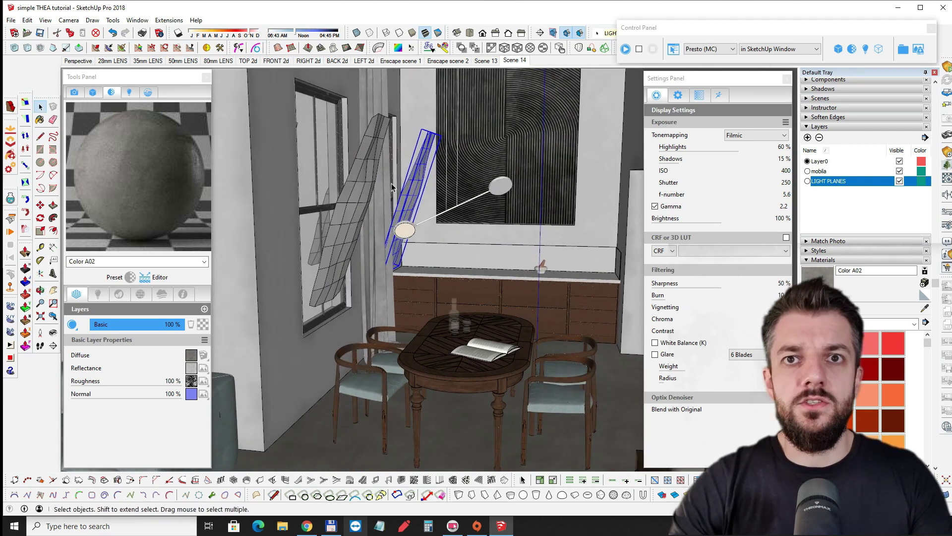
{"action": "middle_click", "coordinate": [410, 199]}
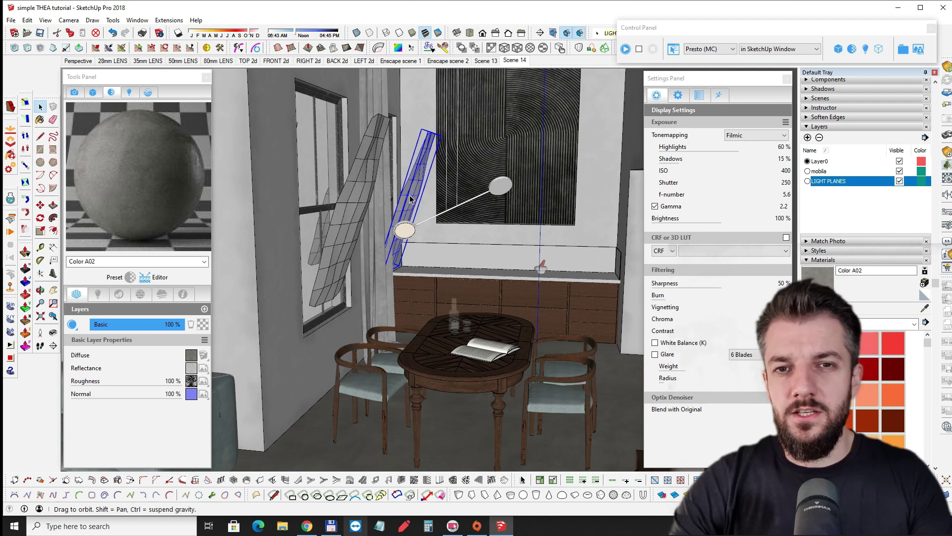
{"action": "scroll", "coordinate": [411, 199], "scroll_direction": "down", "scroll_amount": 3}
{"action": "scroll", "coordinate": [408, 184], "scroll_direction": "down", "scroll_amount": 2}
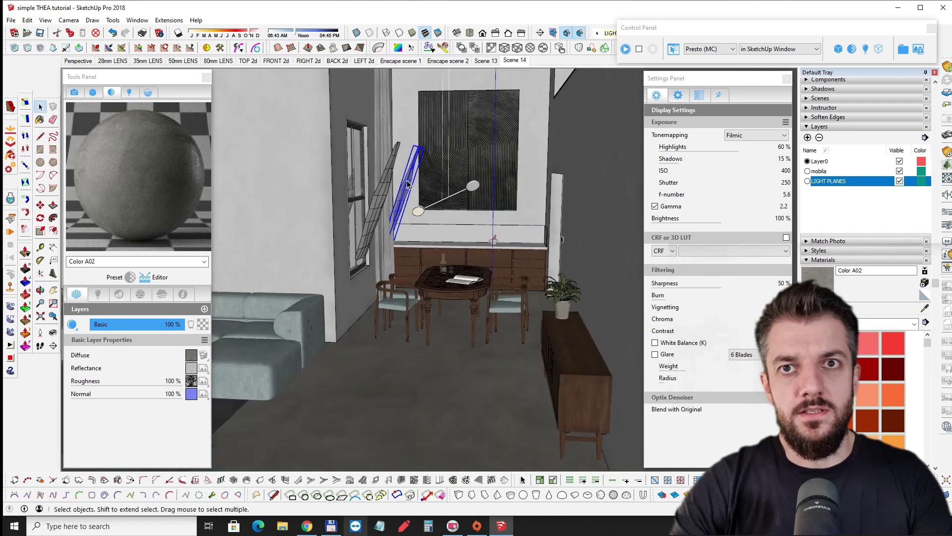
{"action": "middle_click_drag", "start_coordinate": [408, 184], "coordinate": [478, 117]}
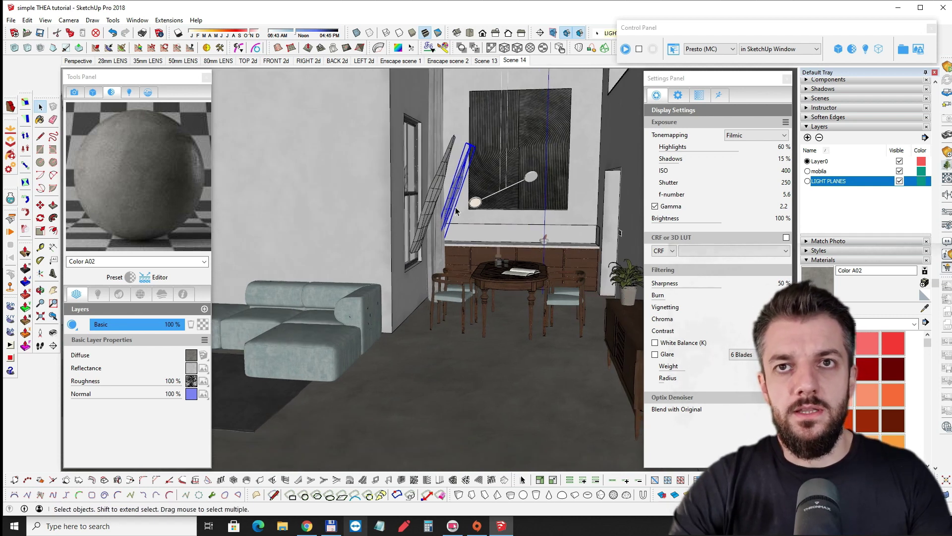
{"action": "middle_click_drag", "start_coordinate": [434, 184], "coordinate": [457, 195]}
{"action": "scroll", "coordinate": [446, 201], "scroll_direction": "down", "scroll_amount": 2}
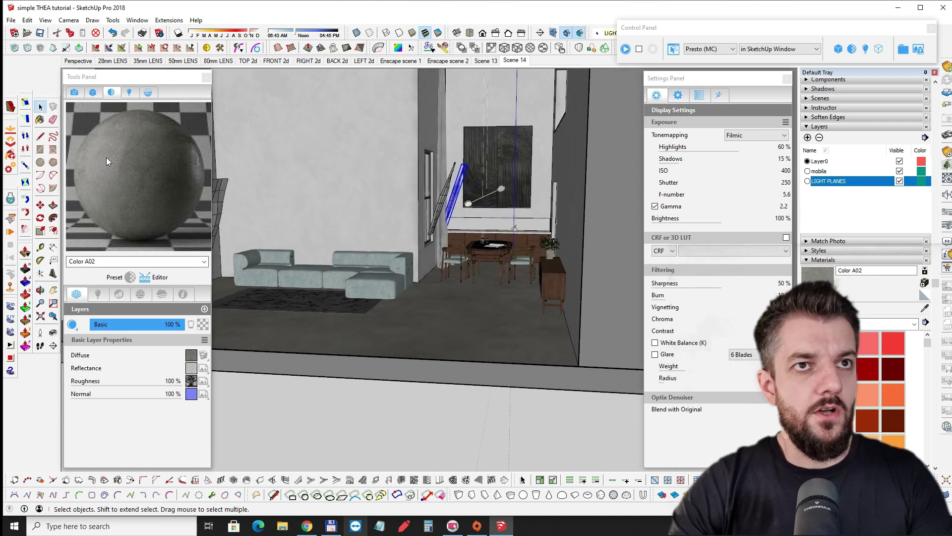
Step: Sample the light plane's emitter material Color M01 and set its power to 15000.10 watts
{"action": "left_click", "coordinate": [114, 93]}
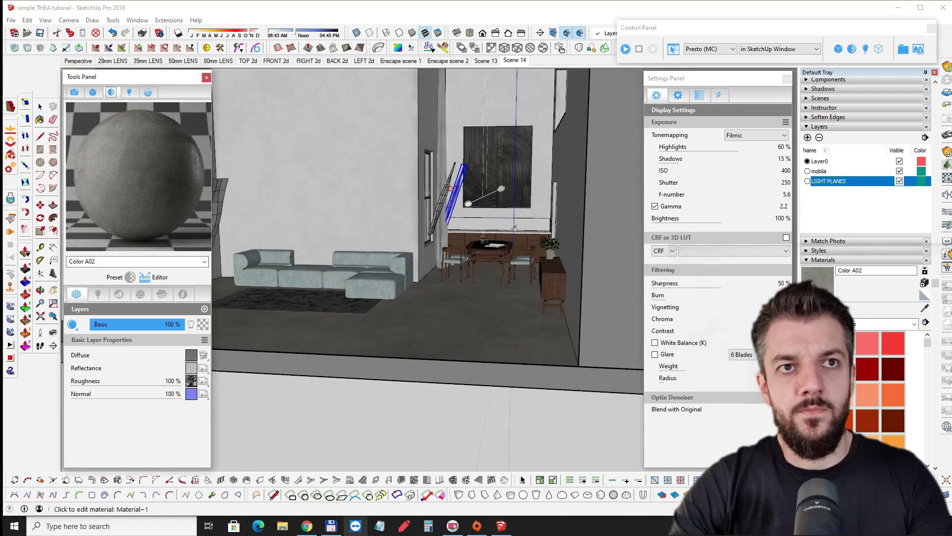
{"action": "left_click", "coordinate": [449, 186]}
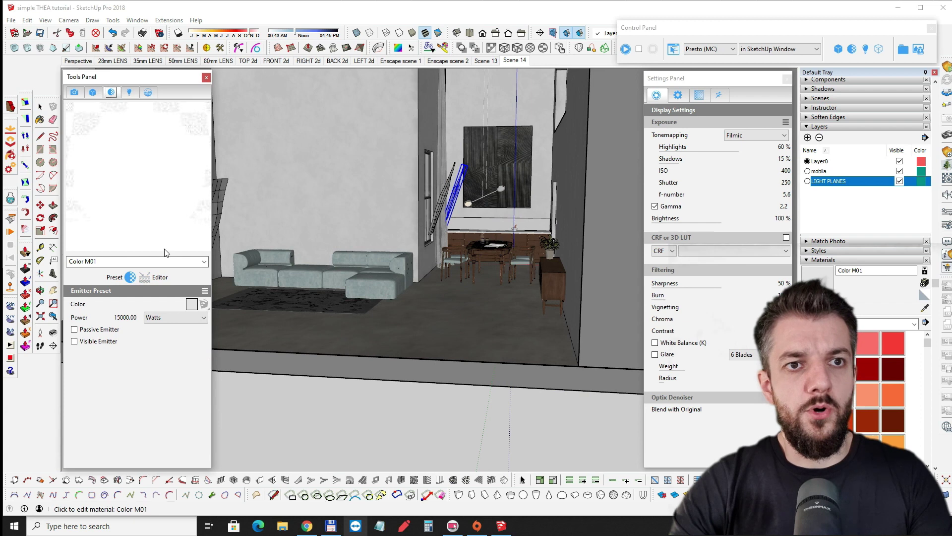
{"action": "left_click", "coordinate": [117, 321]}
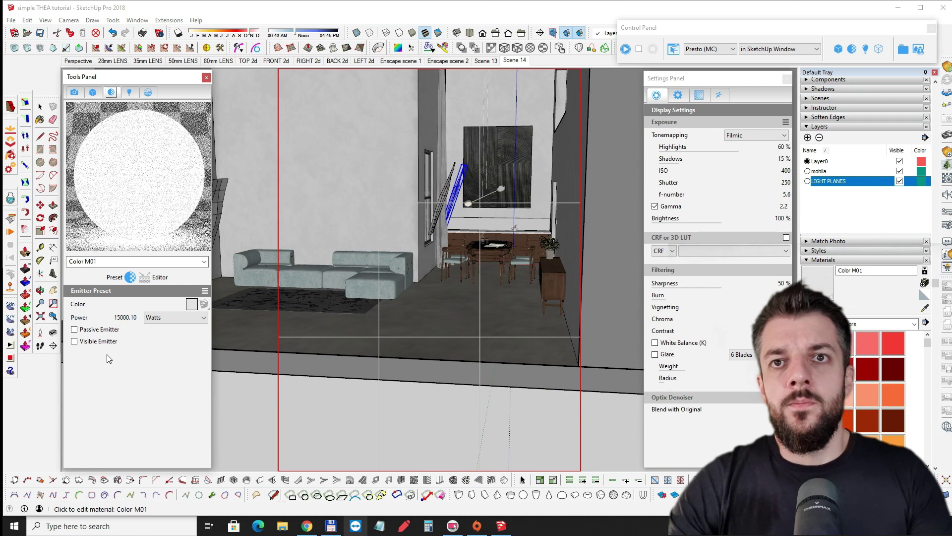
Step: Review the selected light plane's camera, reflection and shadow visibility settings, and examine the light planes and wall openings around the building
{"action": "left_click", "coordinate": [92, 94]}
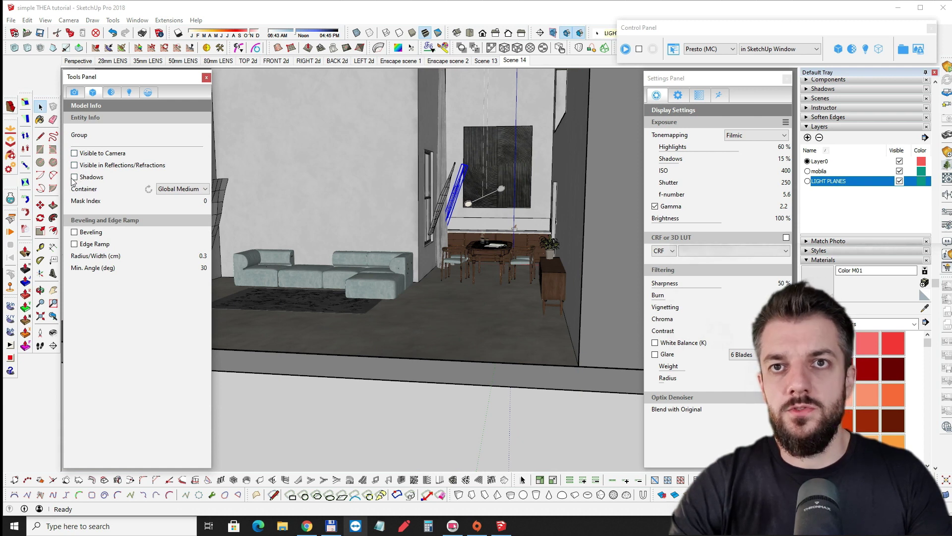
{"action": "middle_click_drag", "start_coordinate": [460, 212], "coordinate": [492, 204]}
{"action": "scroll", "coordinate": [453, 222], "scroll_direction": "up", "scroll_amount": 5}
{"action": "scroll", "coordinate": [392, 201], "scroll_direction": "down", "scroll_amount": 6}
{"action": "mouse_move", "coordinate": [429, 172]}
{"action": "middle_mouse_down"}
{"action": "mouse_move", "coordinate": [431, 189]}
{"action": "mouse_move", "coordinate": [424, 184]}
{"action": "middle_mouse_up"}
{"action": "scroll", "coordinate": [431, 175], "scroll_direction": "up", "scroll_amount": 2}
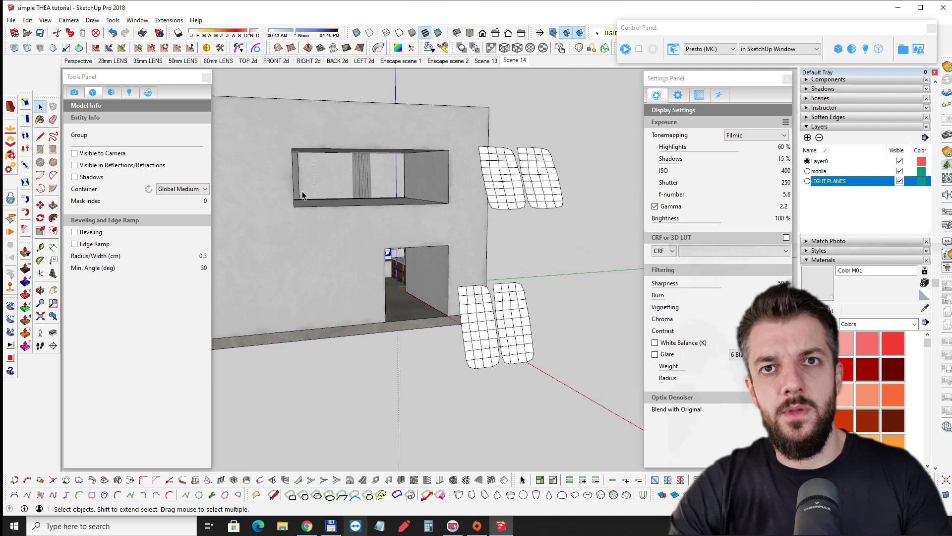
{"action": "middle_click_drag", "start_coordinate": [411, 145], "coordinate": [479, 214]}
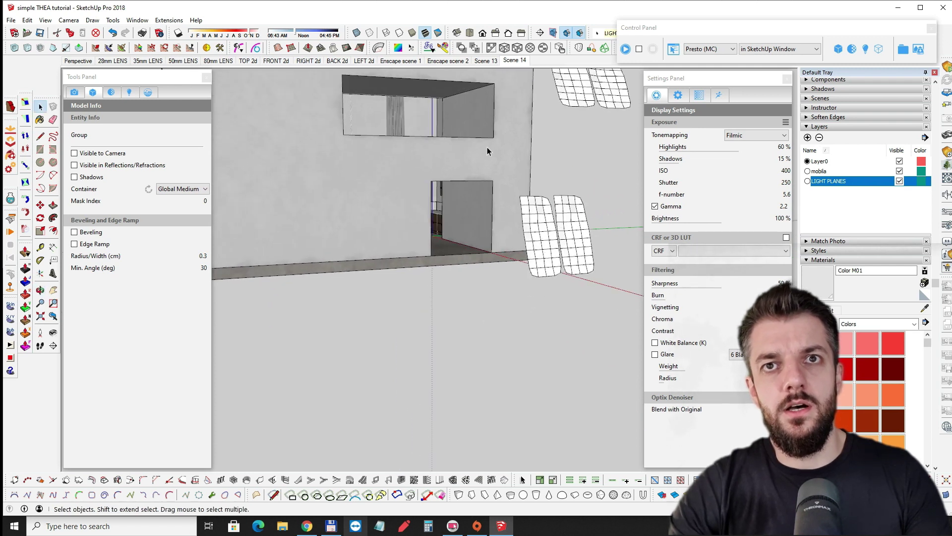
{"action": "middle_click_drag", "start_coordinate": [487, 147], "coordinate": [393, 128]}
{"action": "scroll", "coordinate": [508, 142], "scroll_direction": "up", "scroll_amount": 3}
{"action": "middle_click_drag", "start_coordinate": [508, 143], "coordinate": [510, 149]}
{"action": "scroll", "coordinate": [381, 201], "scroll_direction": "up", "scroll_amount": 3}
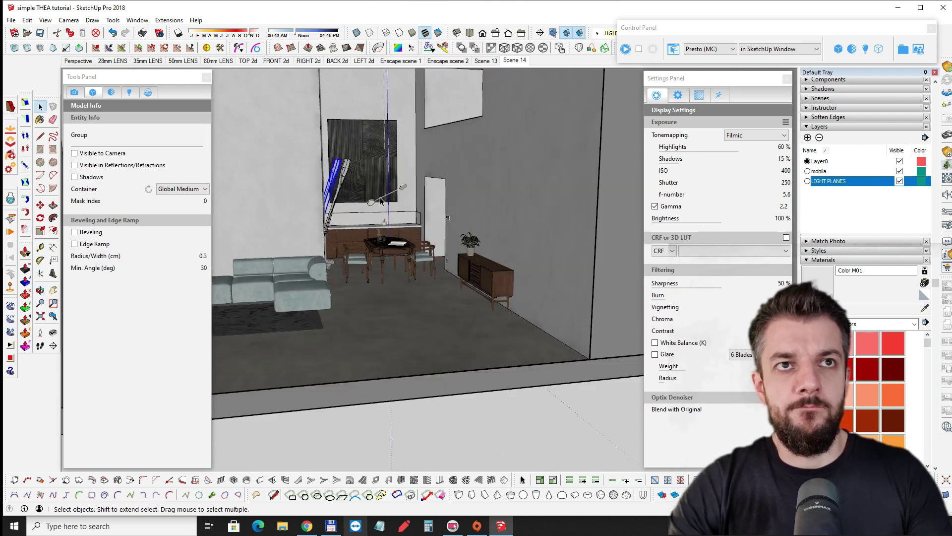
{"action": "middle_click_drag", "start_coordinate": [381, 201], "coordinate": [408, 107]}
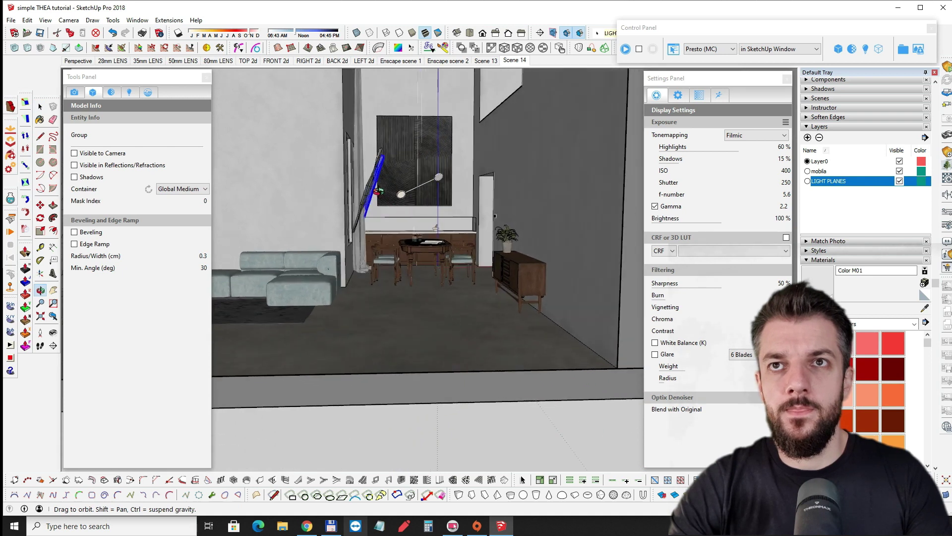
Step: Return to the Scene 14 camera, start a Presto (MC) render with the light planes on, and toggle the LIGHT PLANES layer's visibility
{"action": "left_click", "coordinate": [513, 62]}
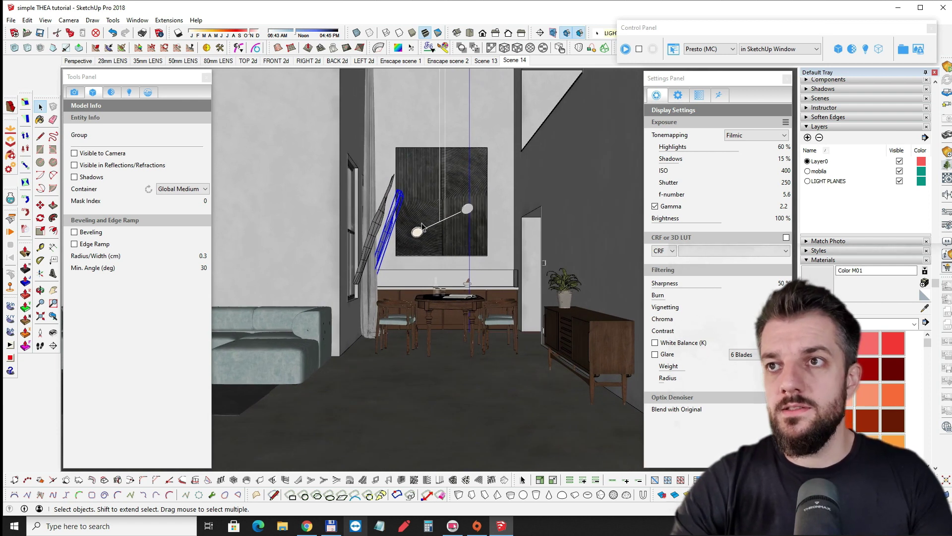
{"action": "left_click", "coordinate": [626, 49]}
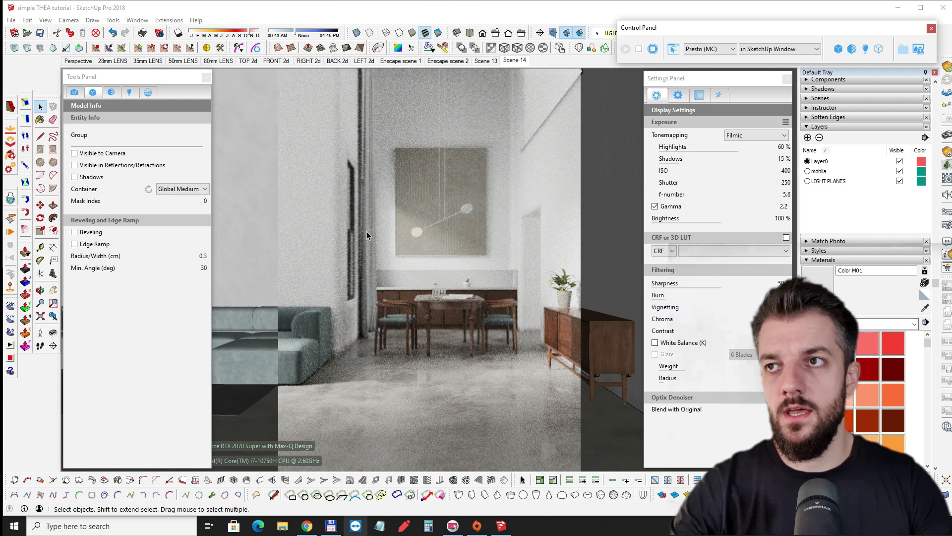
{"action": "left_click", "coordinate": [900, 182]}
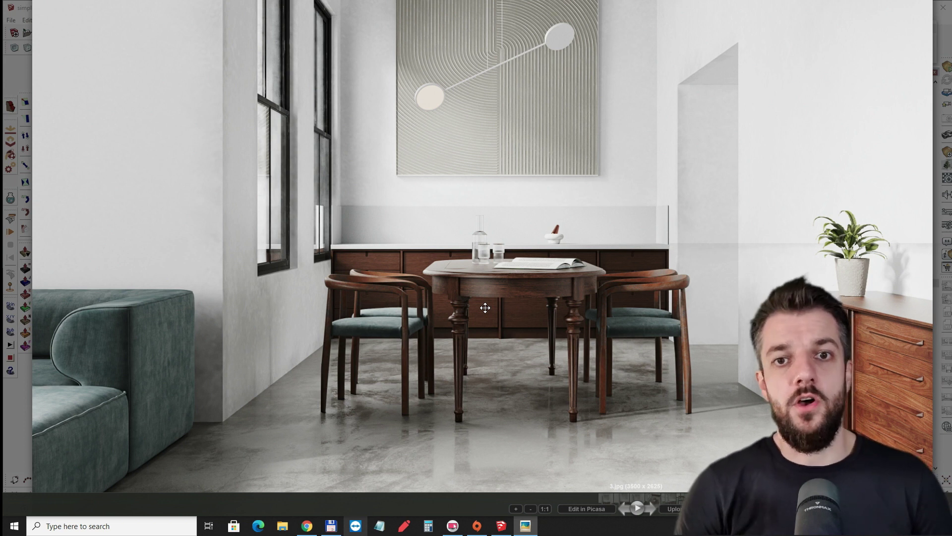
Step: Examine the finished dining area render 3.jpg in the image viewer
{"action": "left_click_drag", "start_coordinate": [485, 307], "coordinate": [475, 307]}
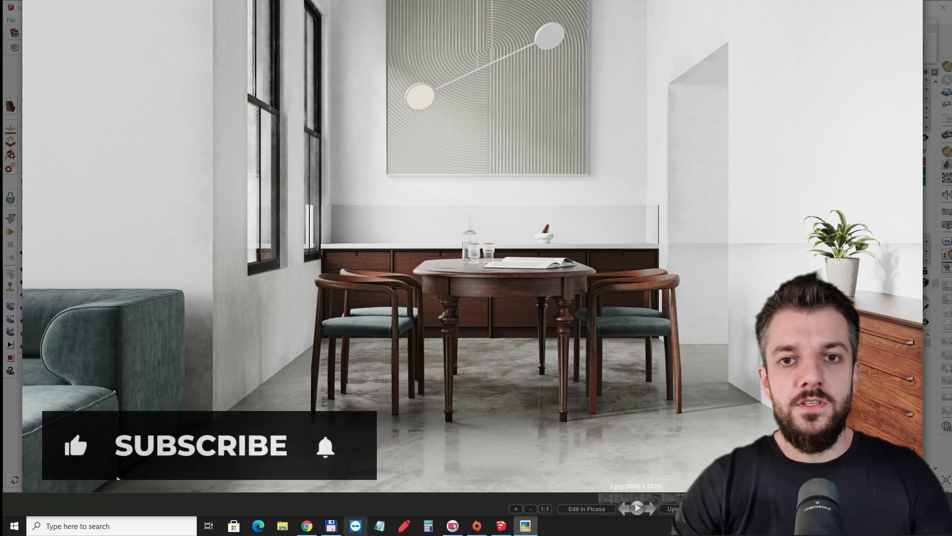